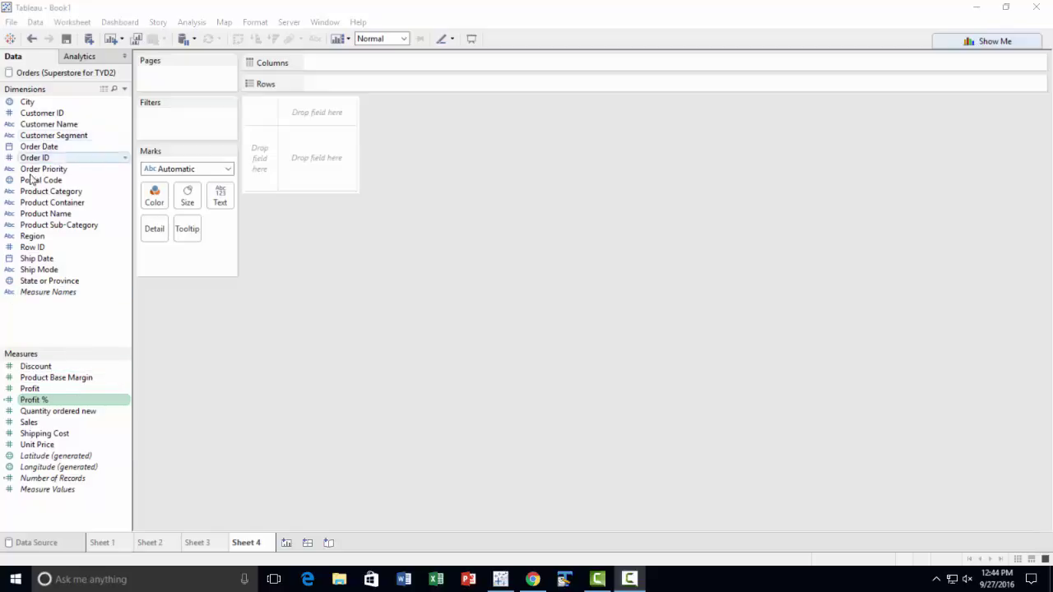
Build a line chart with Sales on the rows and Order Date on the columns as continuous Month.
drag(29, 423, 324, 83)
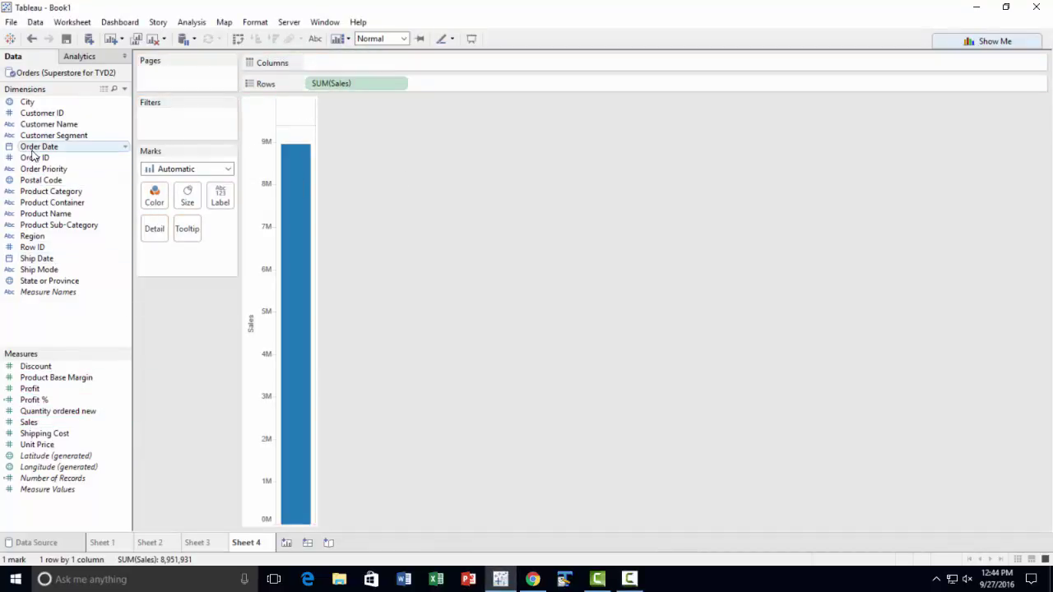
drag(35, 150, 346, 64)
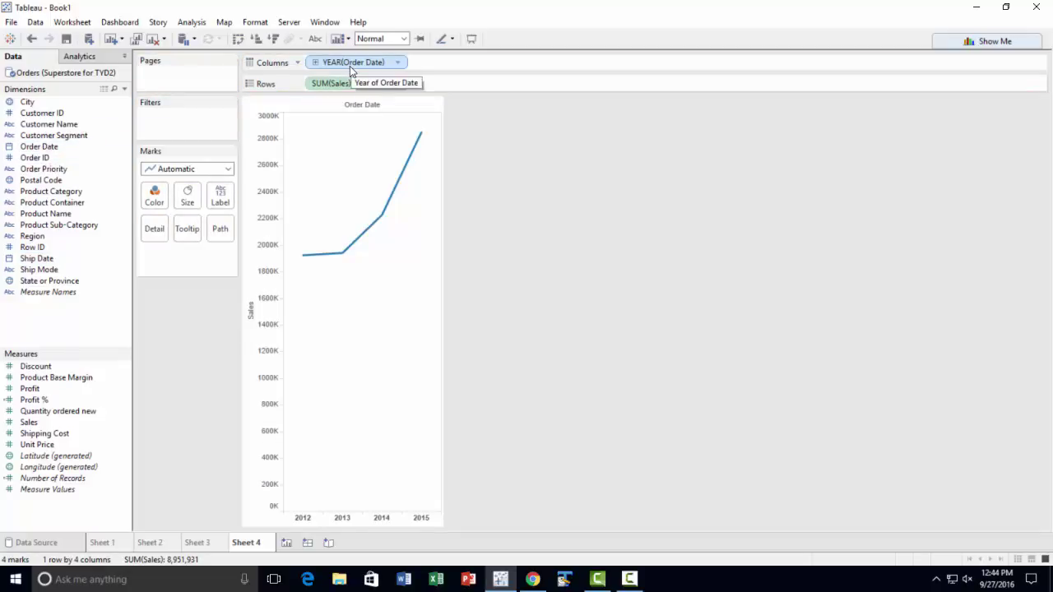
click(397, 63)
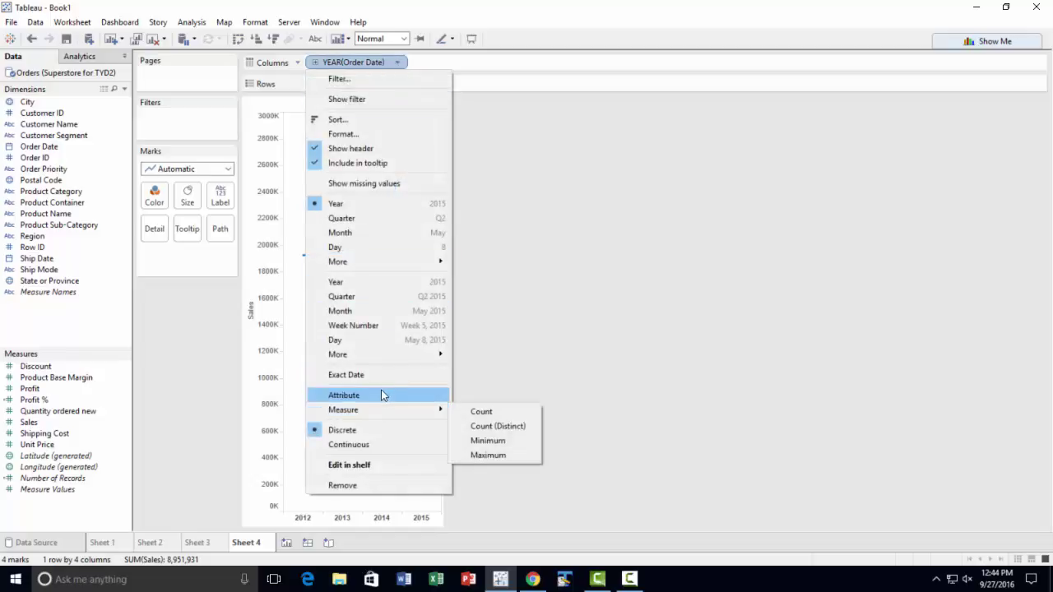
click(363, 311)
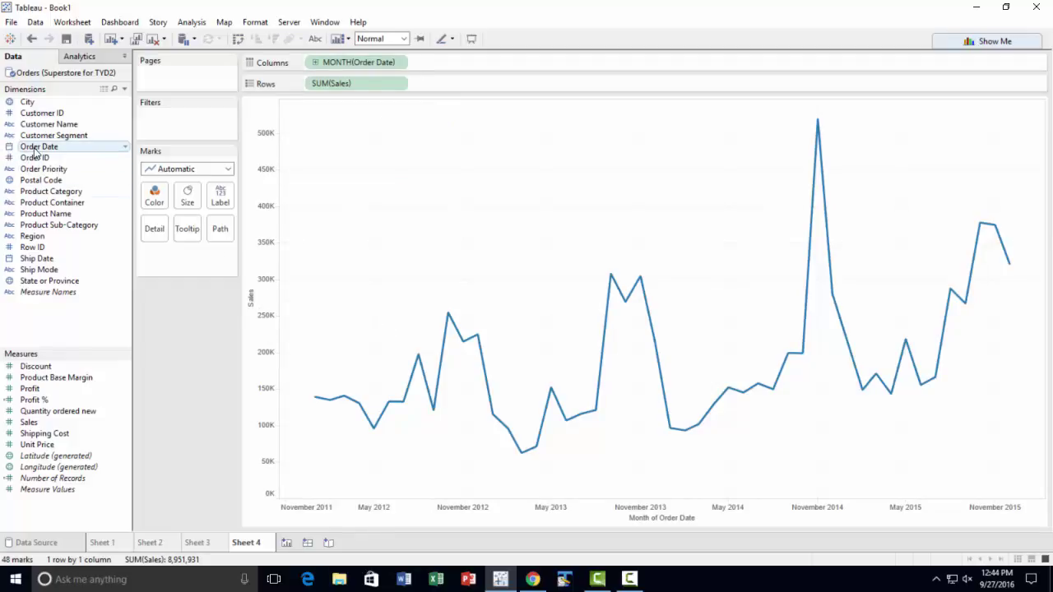
Filter the chart by Order Date years, keeping only 2014 and 2015.
drag(34, 152, 159, 117)
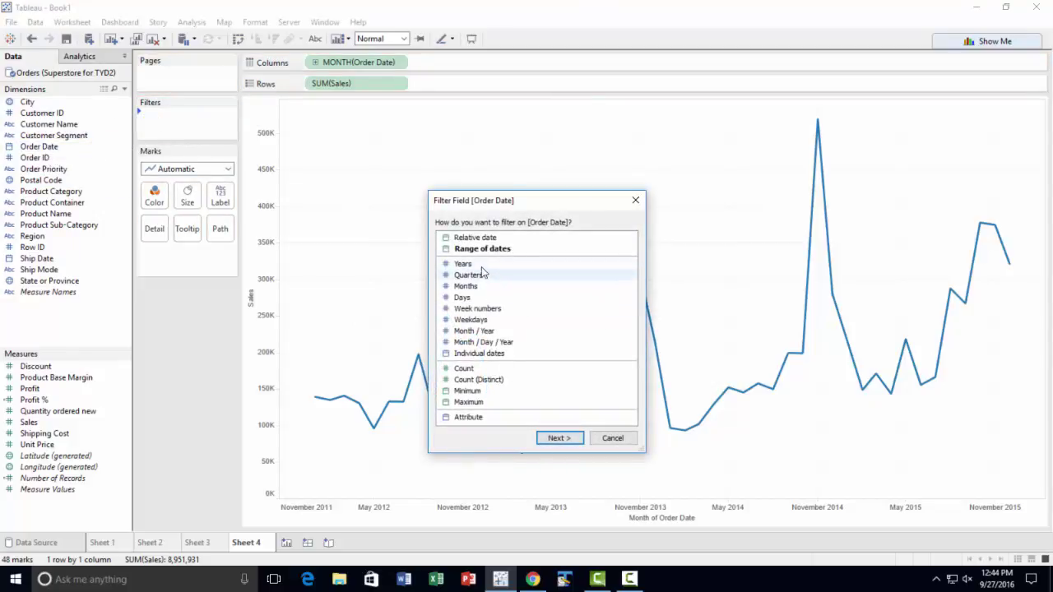
click(477, 264)
click(567, 439)
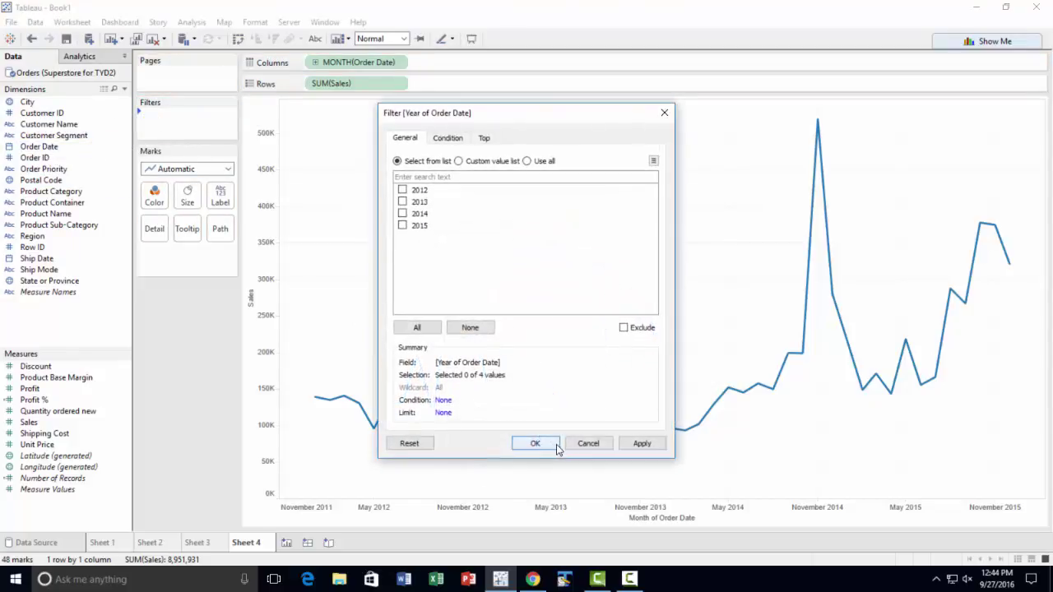
click(408, 226)
click(408, 214)
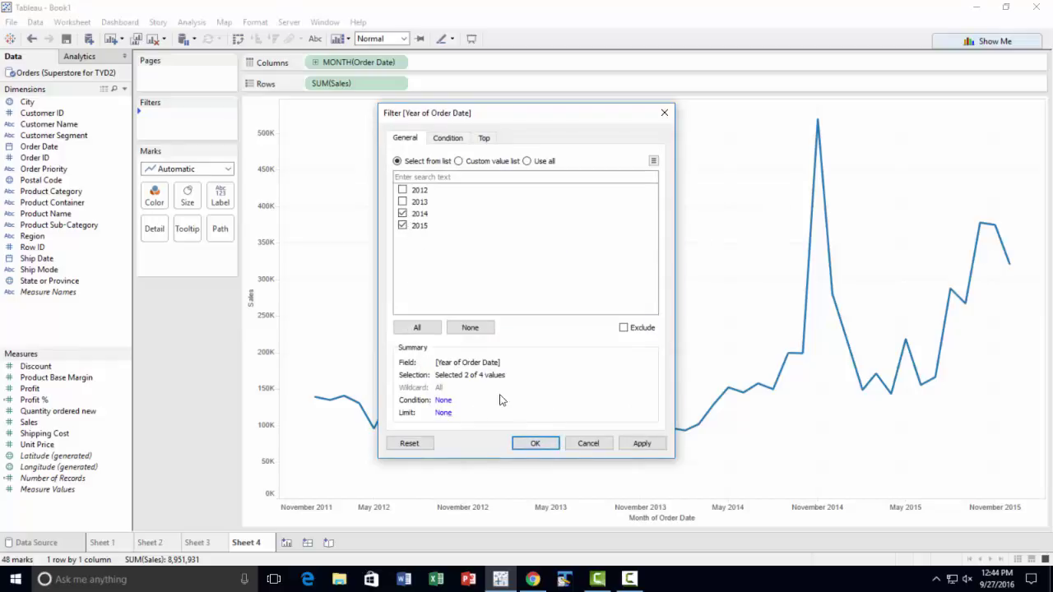
click(544, 445)
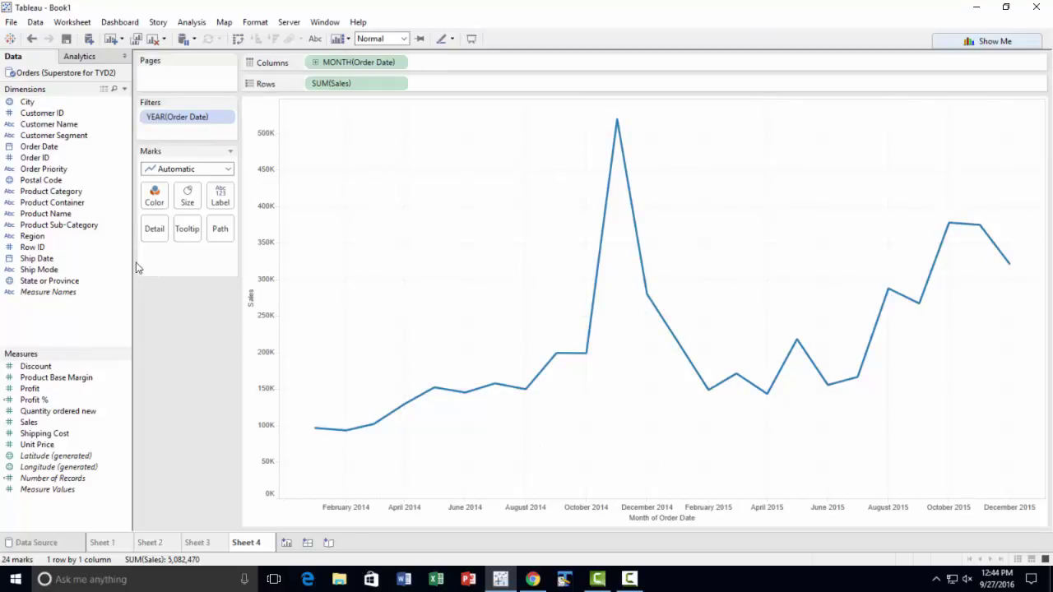
Color the line by the year of Order Date and change the column date to discrete Month so the years overlap.
click(42, 148)
drag(42, 151, 156, 194)
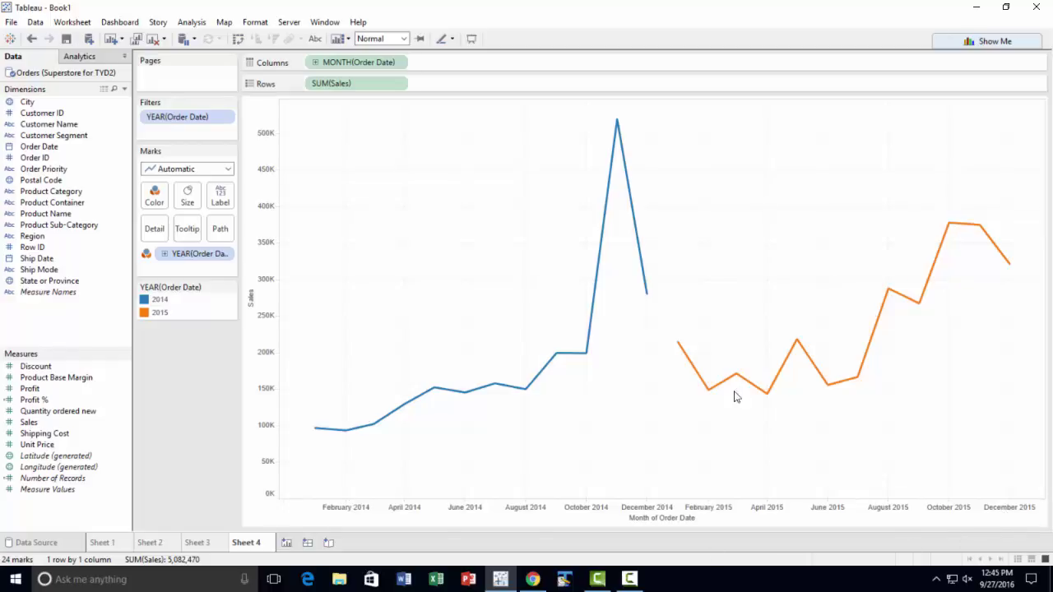
mouse_move(863, 346)
click(398, 62)
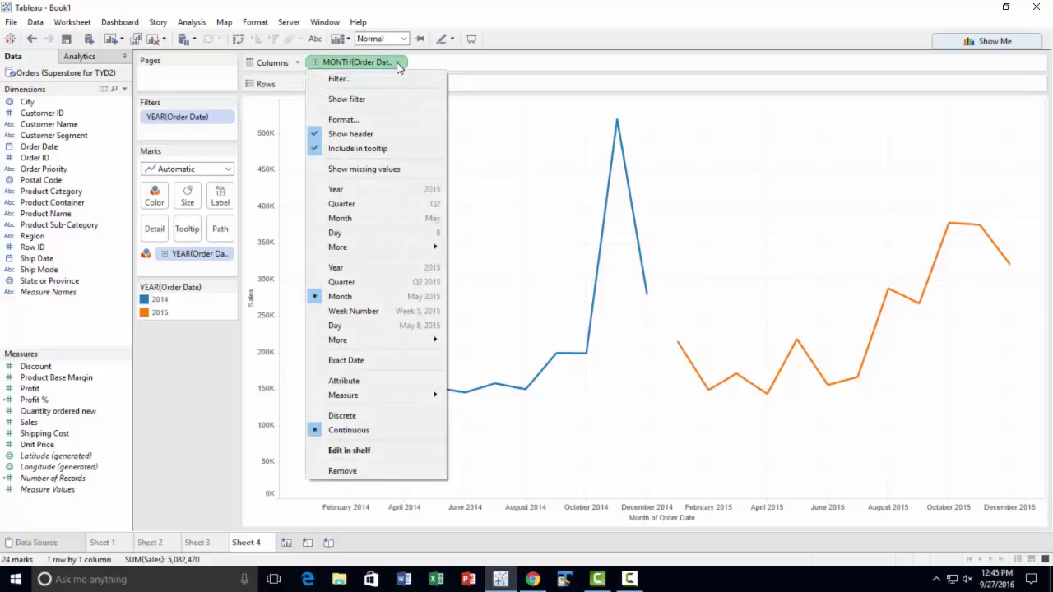
click(381, 218)
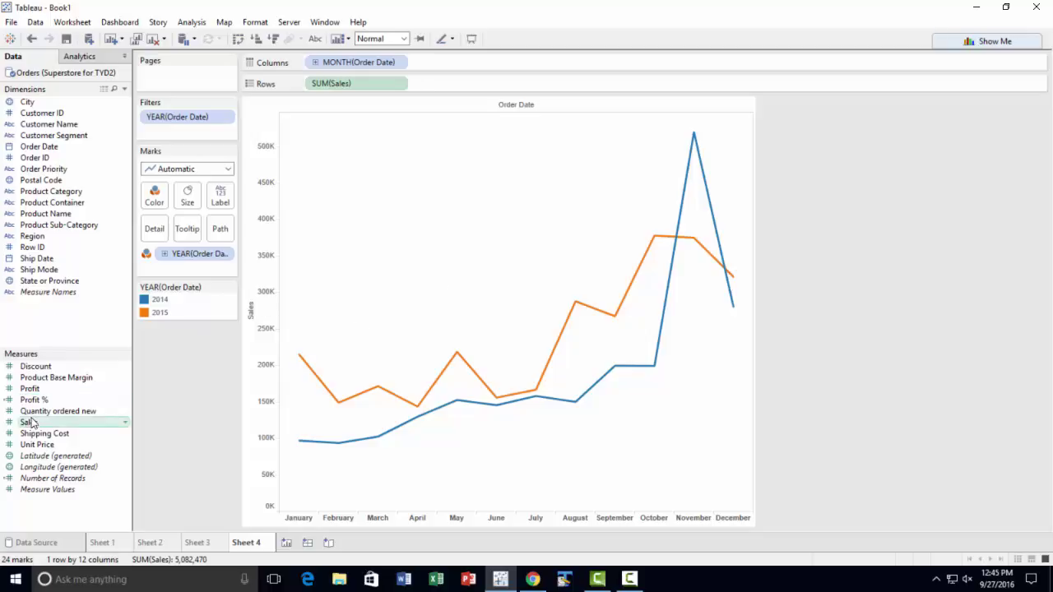
Add Sales to the rows a second time with a Running Total table calculation, summarized by Sum and running along Table (Across).
drag(29, 422, 463, 90)
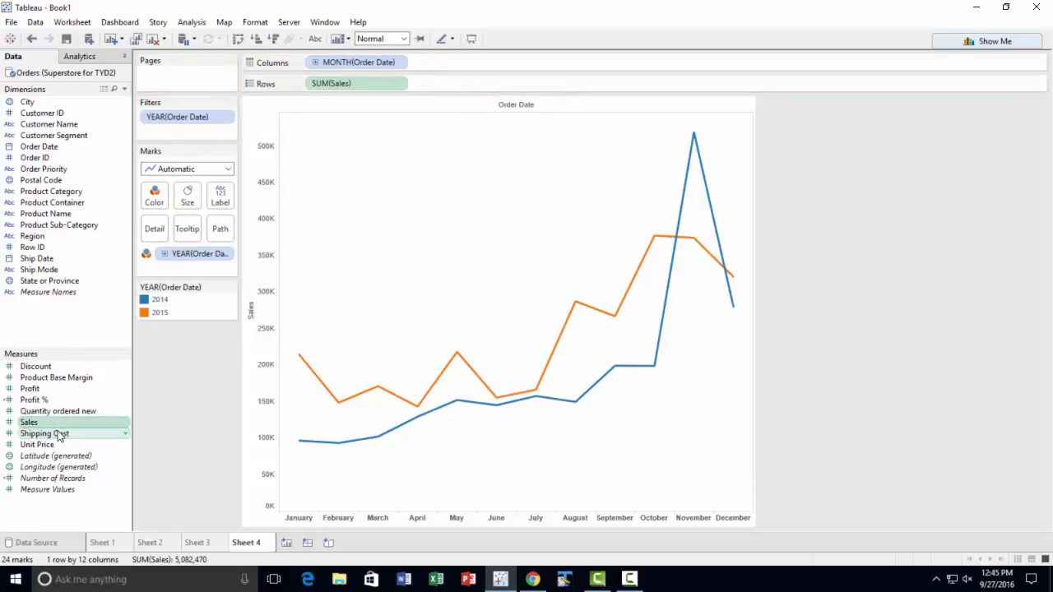
drag(48, 422, 465, 83)
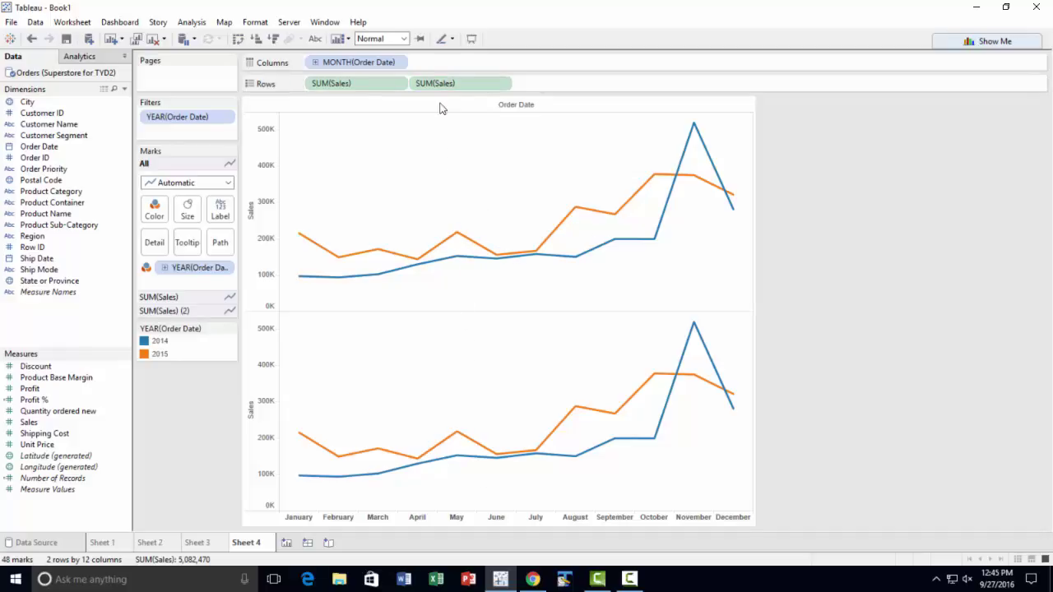
click(503, 85)
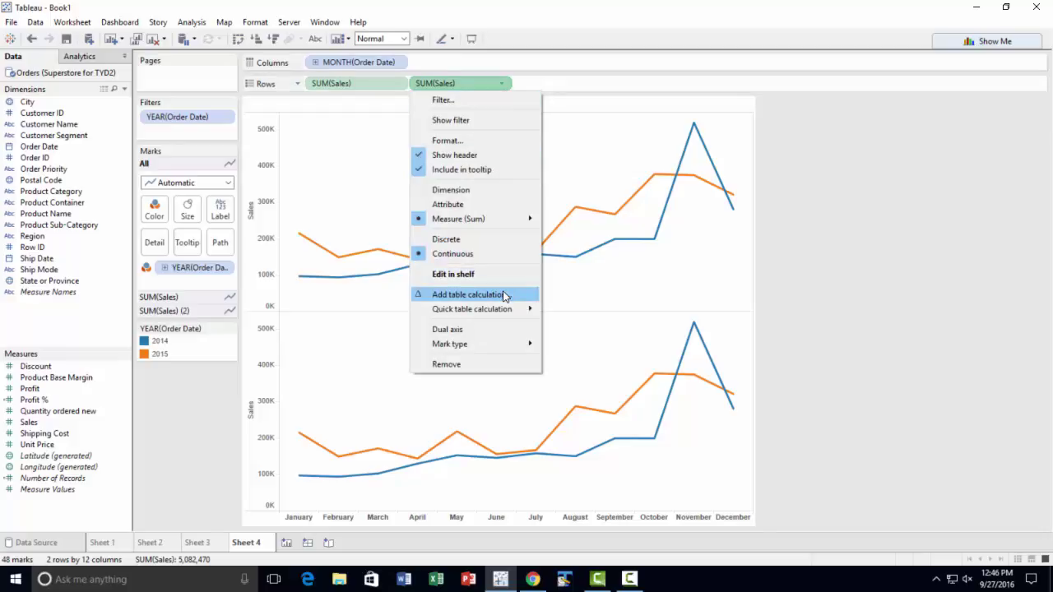
mouse_move(509, 312)
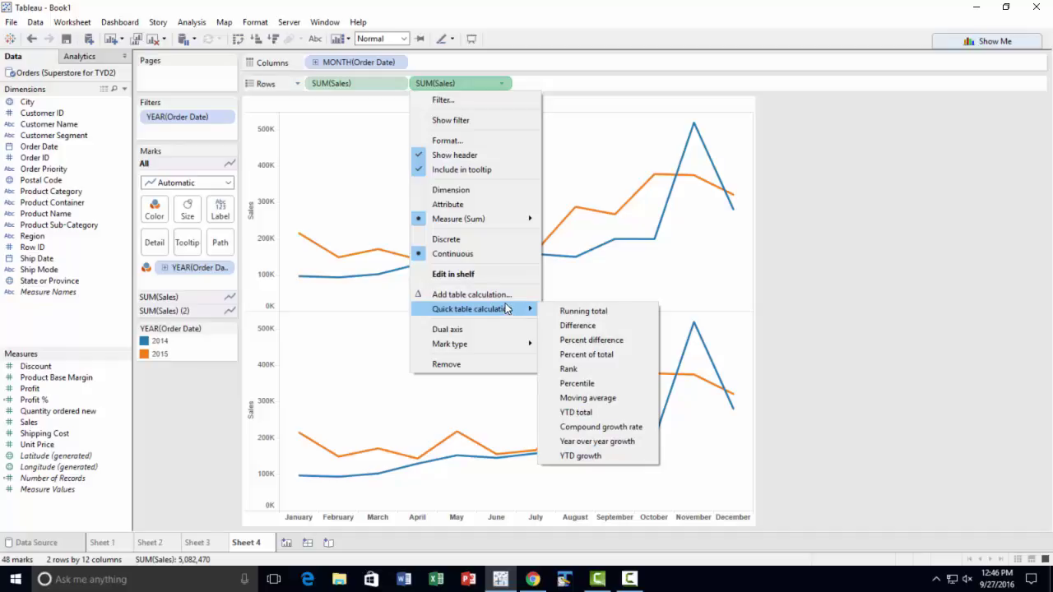
click(503, 296)
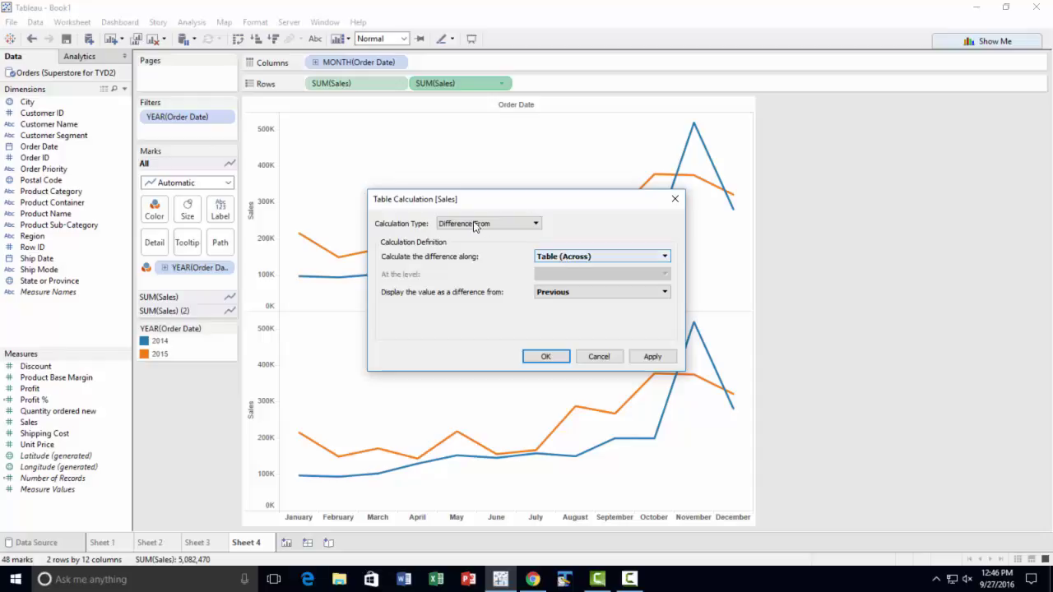
click(536, 225)
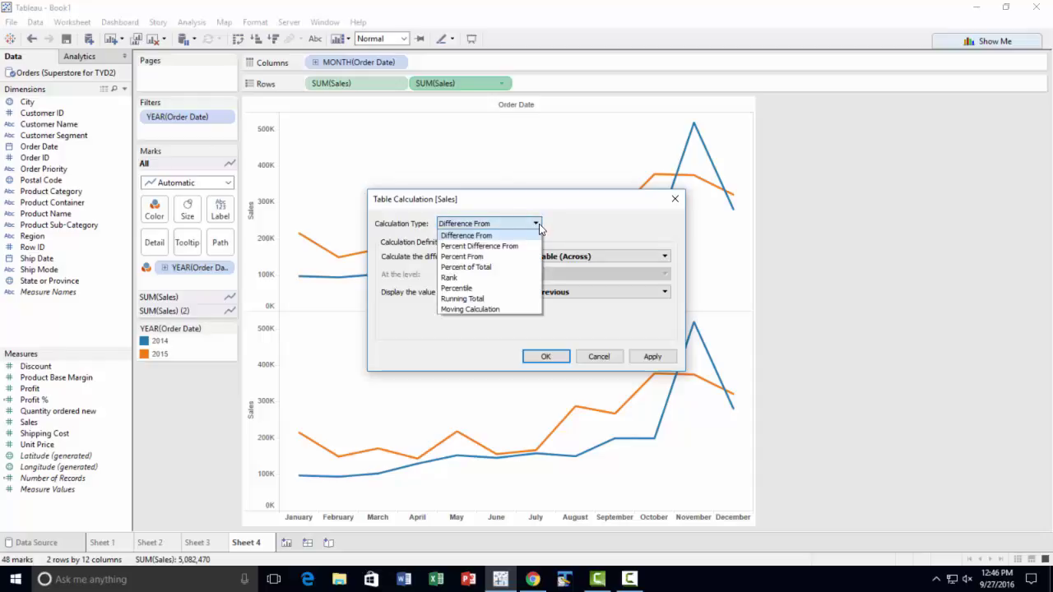
click(510, 300)
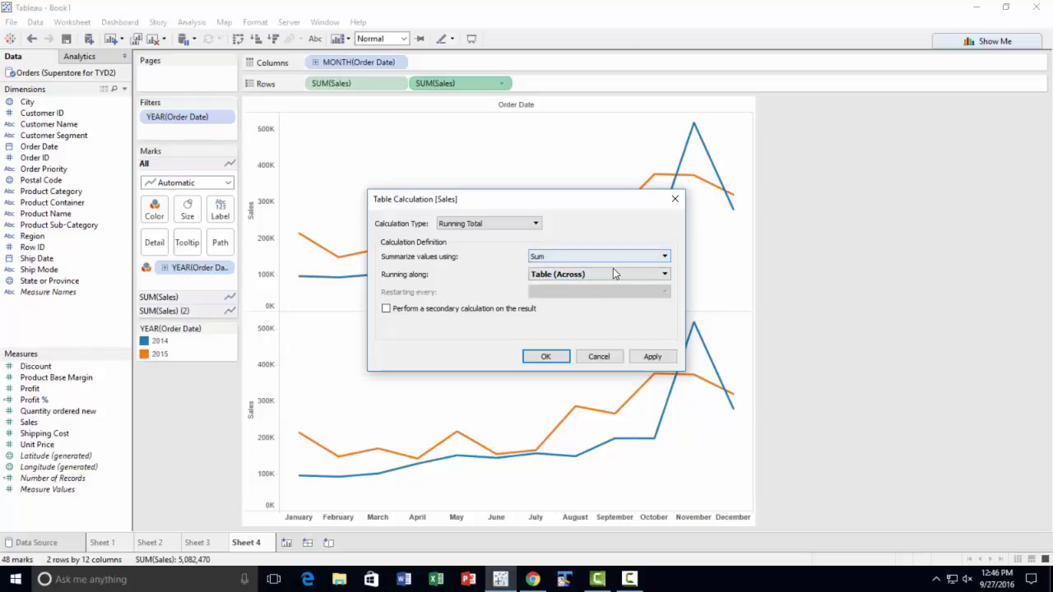
click(665, 257)
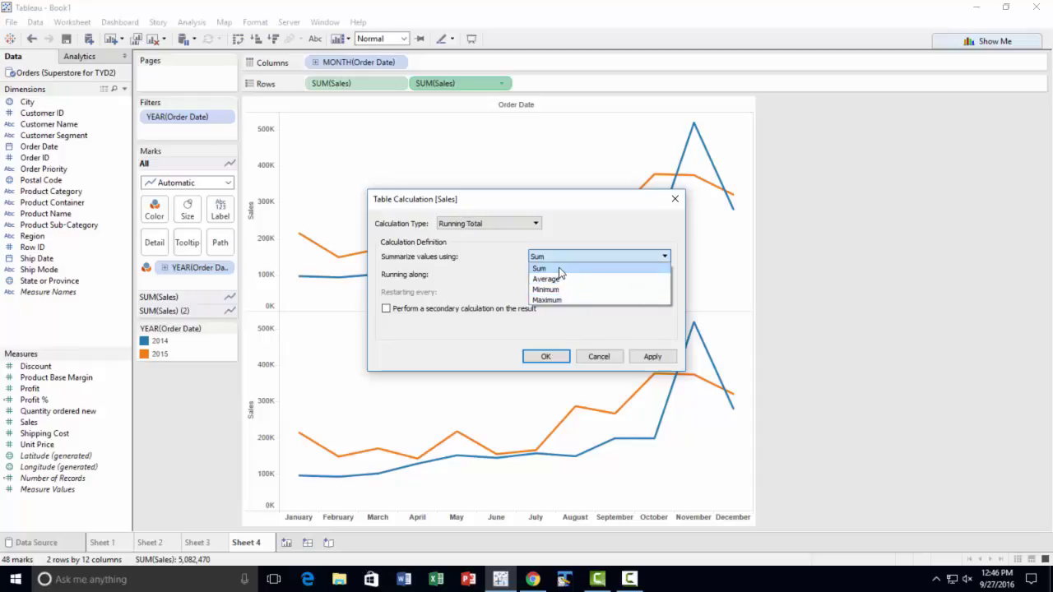
click(497, 263)
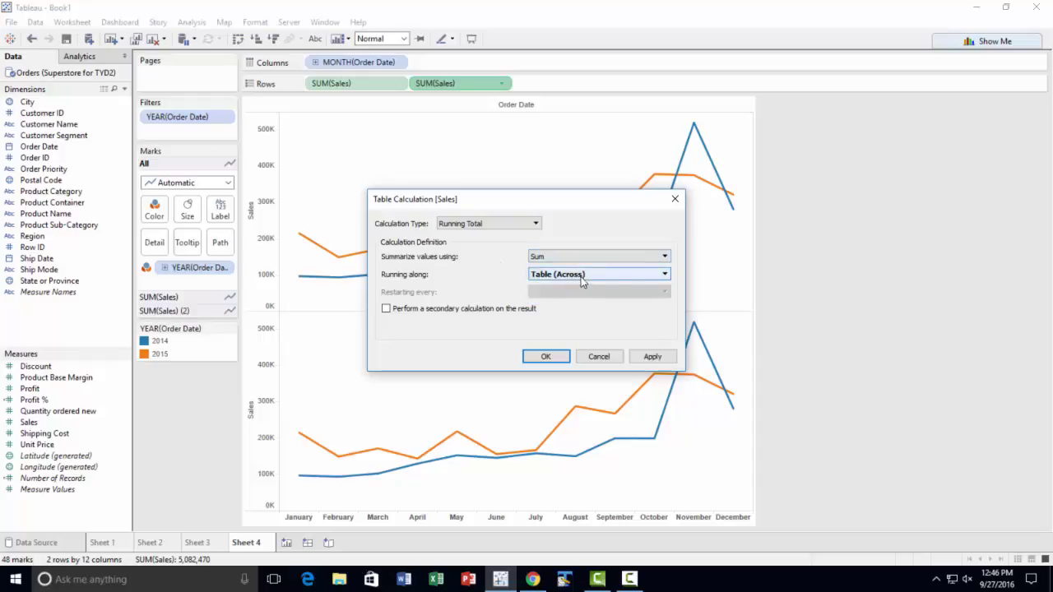
click(666, 282)
click(664, 277)
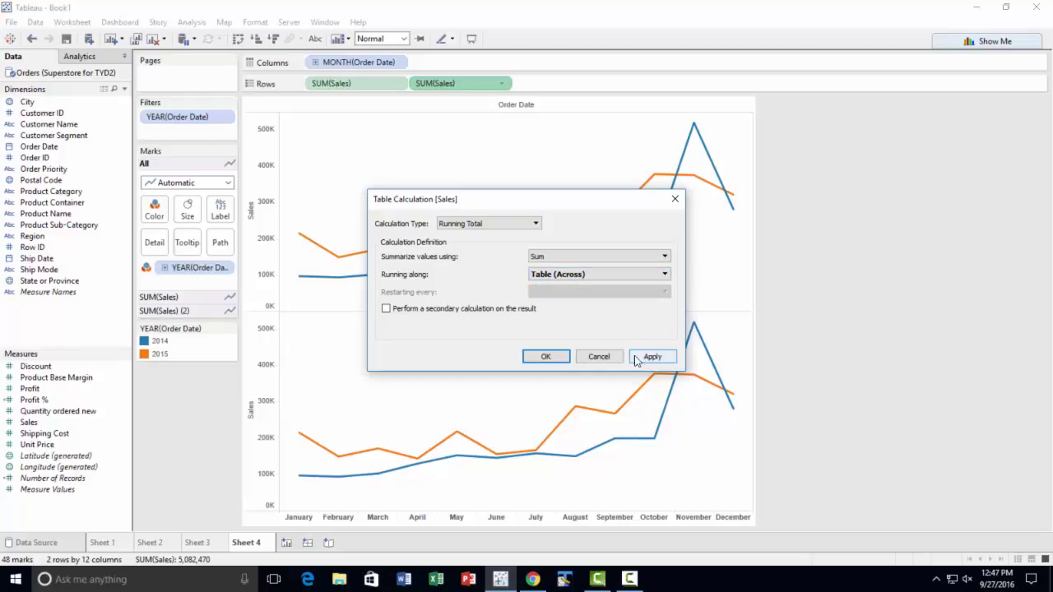
click(546, 356)
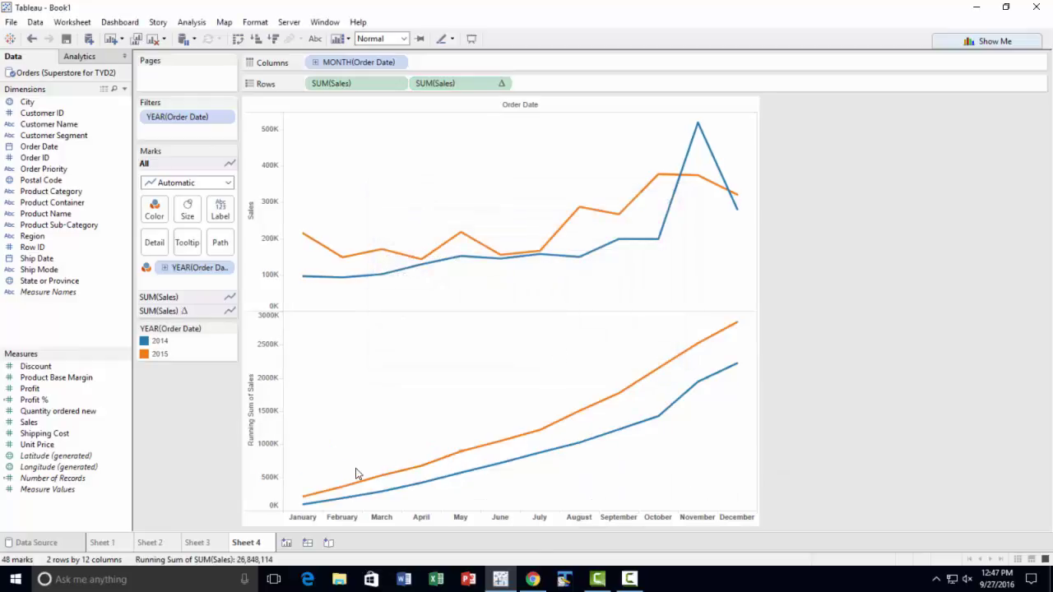
Show mark labels on both charts and restrict them to the line ends.
mouse_move(341, 269)
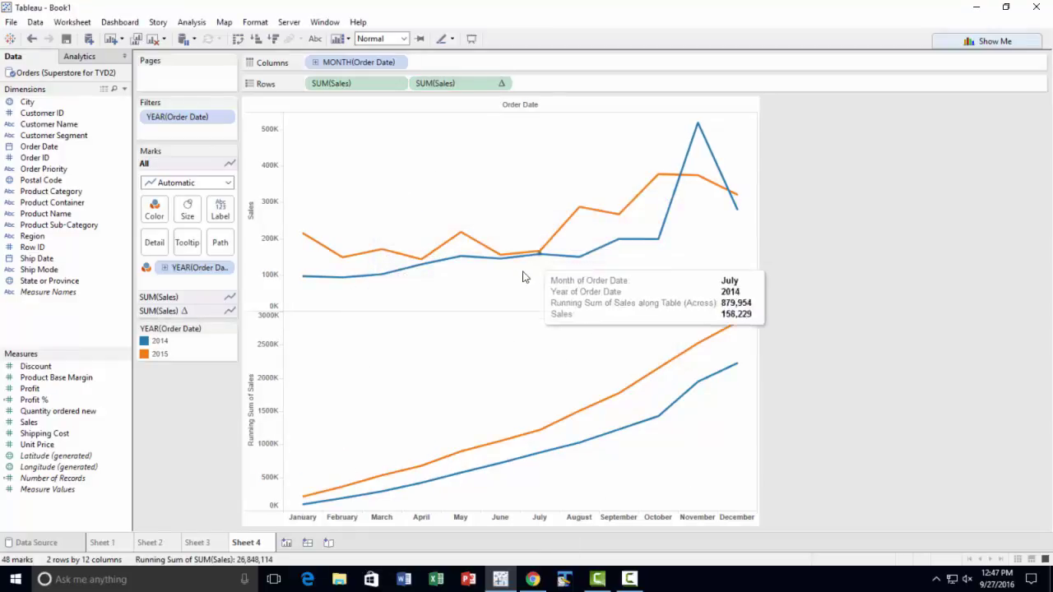
mouse_move(504, 269)
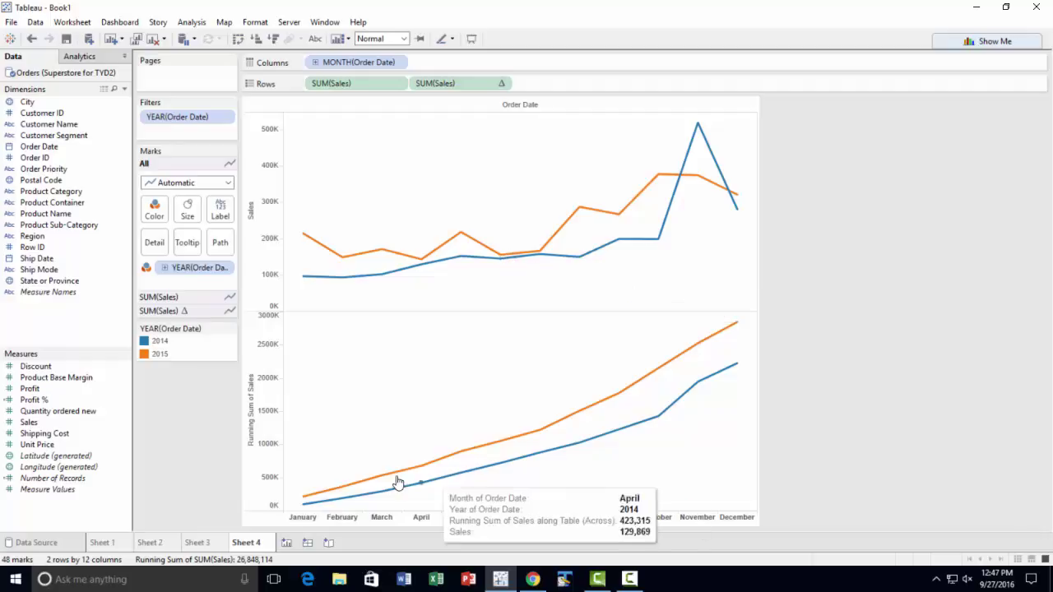
mouse_move(315, 494)
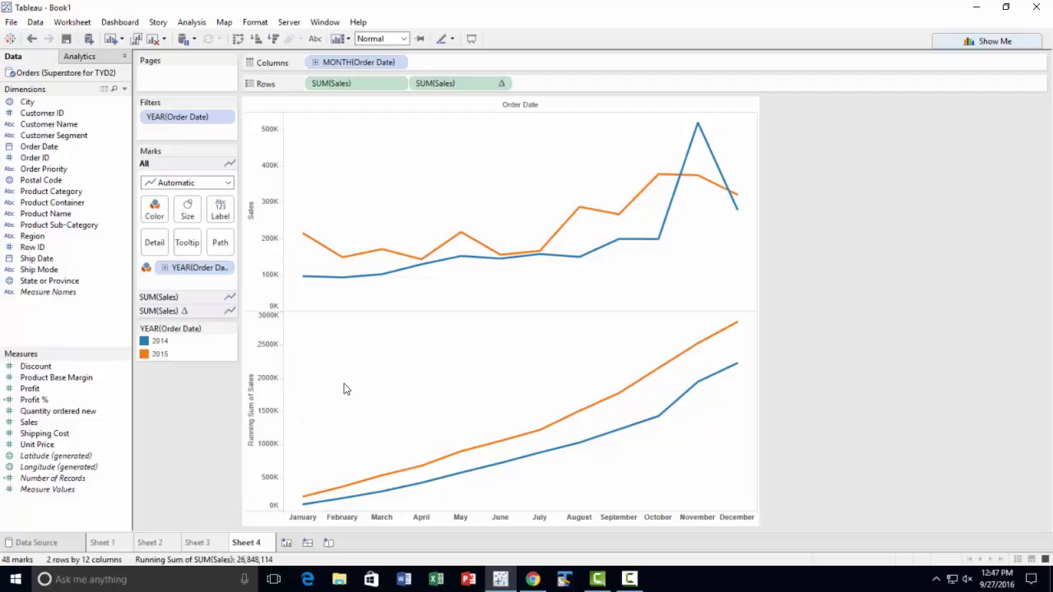
click(221, 210)
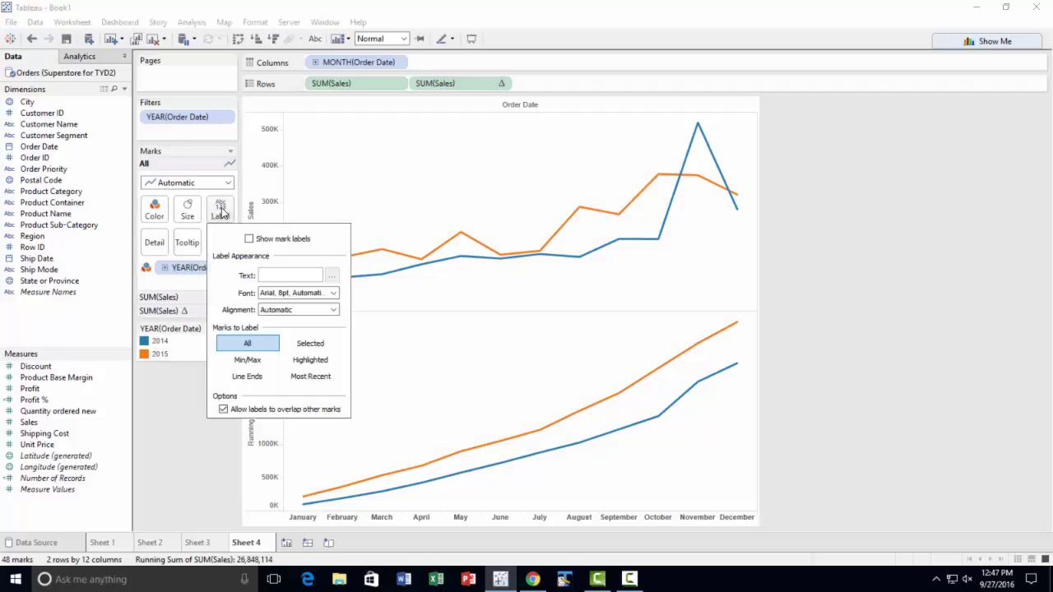
click(249, 238)
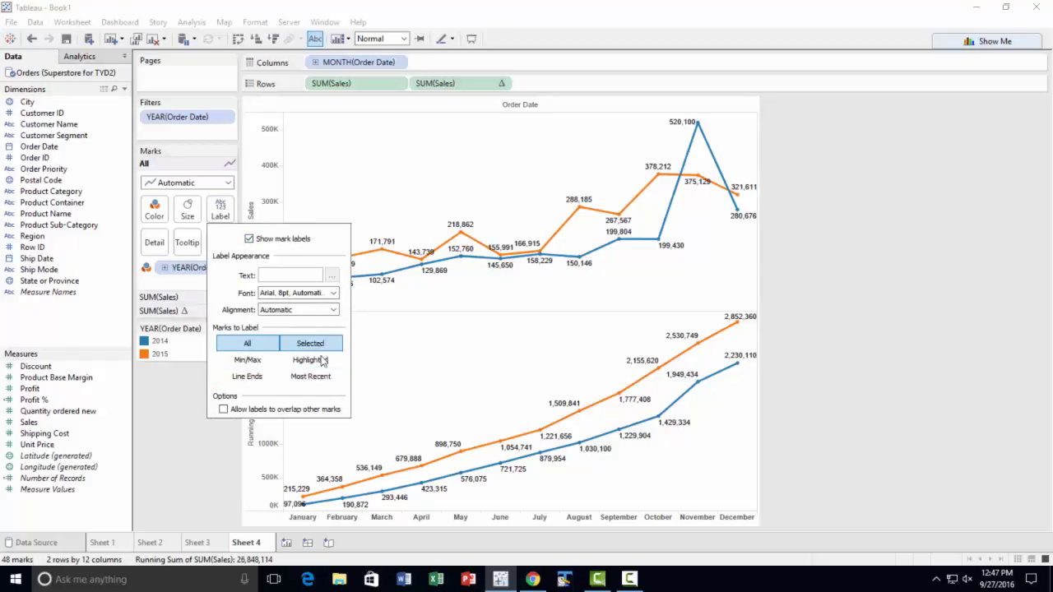
click(258, 378)
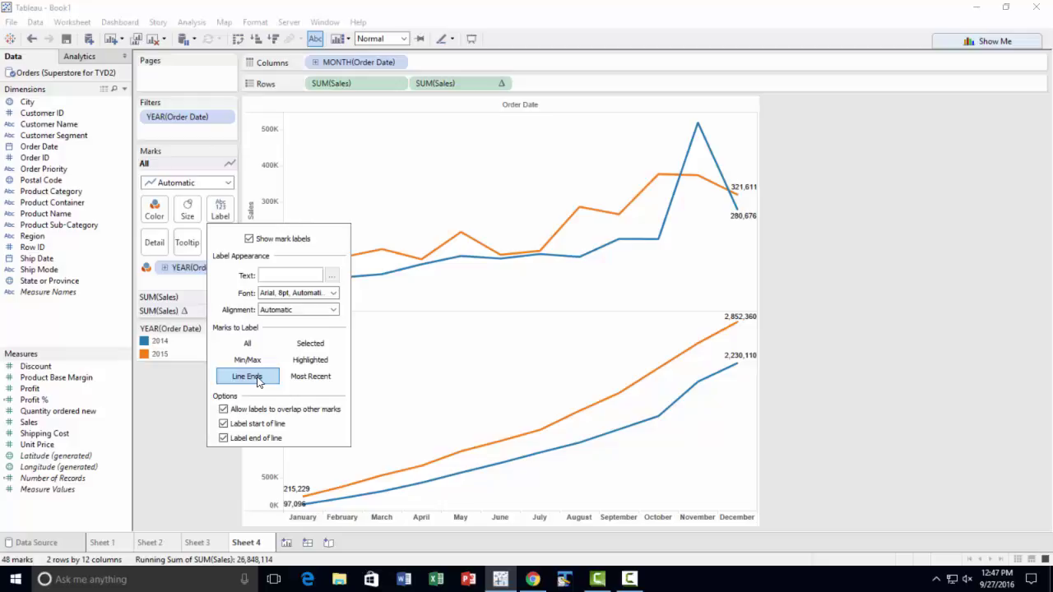
click(195, 489)
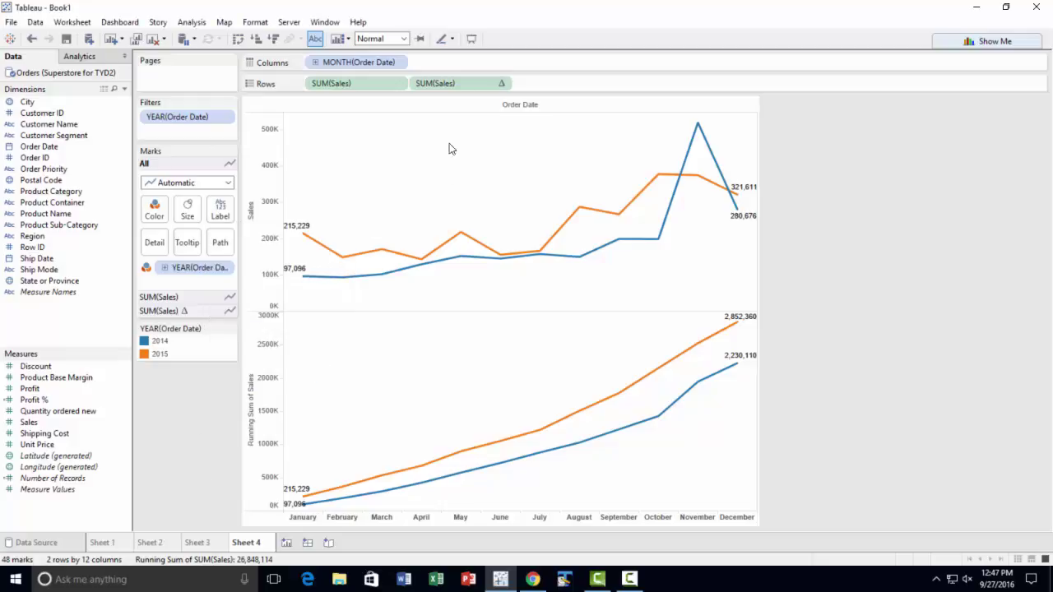
Edit the second Sales field's table calculation to summarize values using Average, and apply it.
click(501, 83)
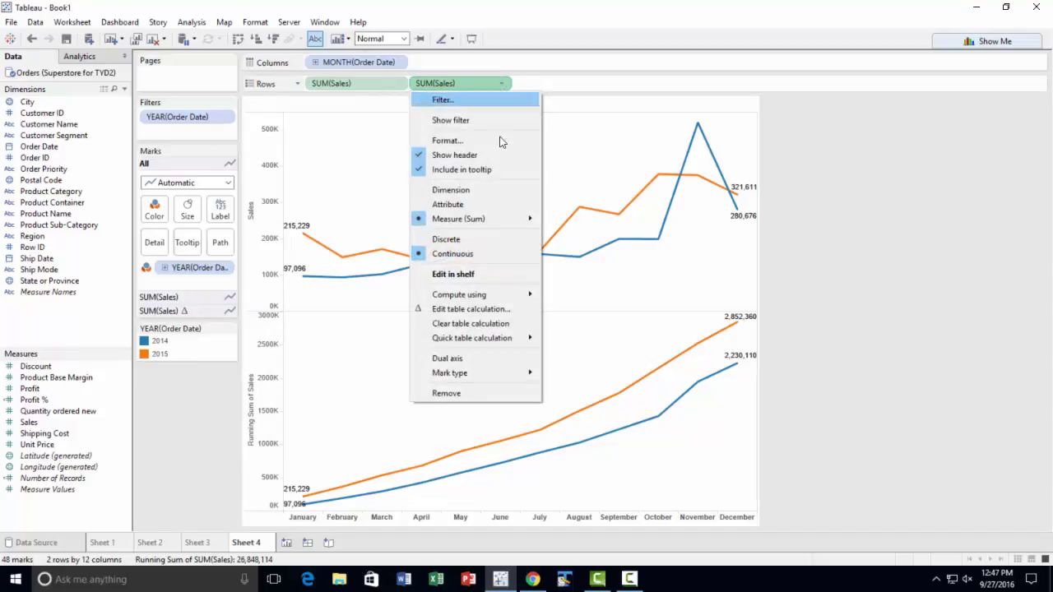
click(515, 314)
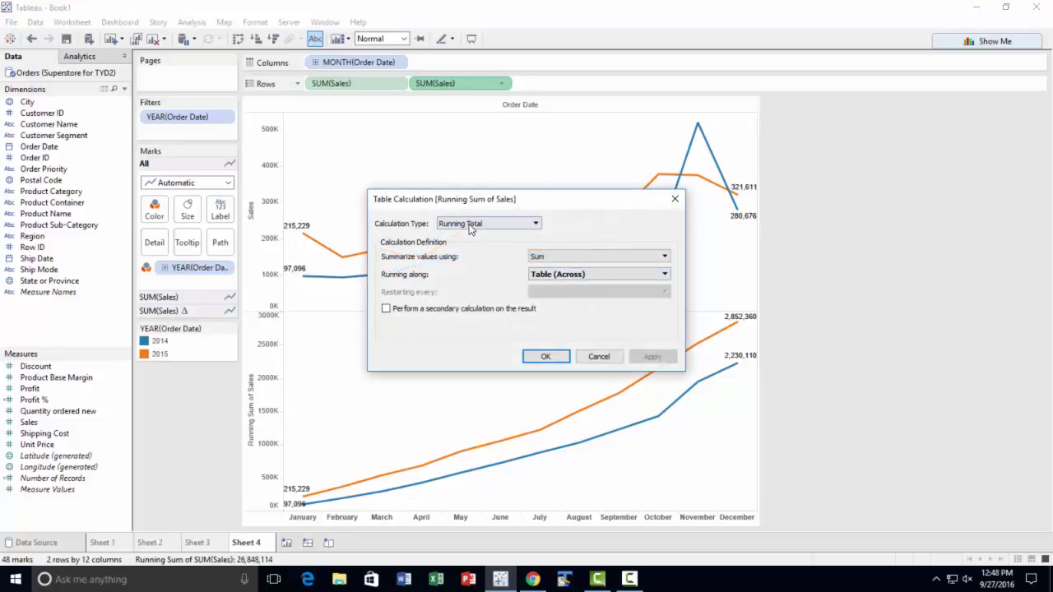
click(663, 256)
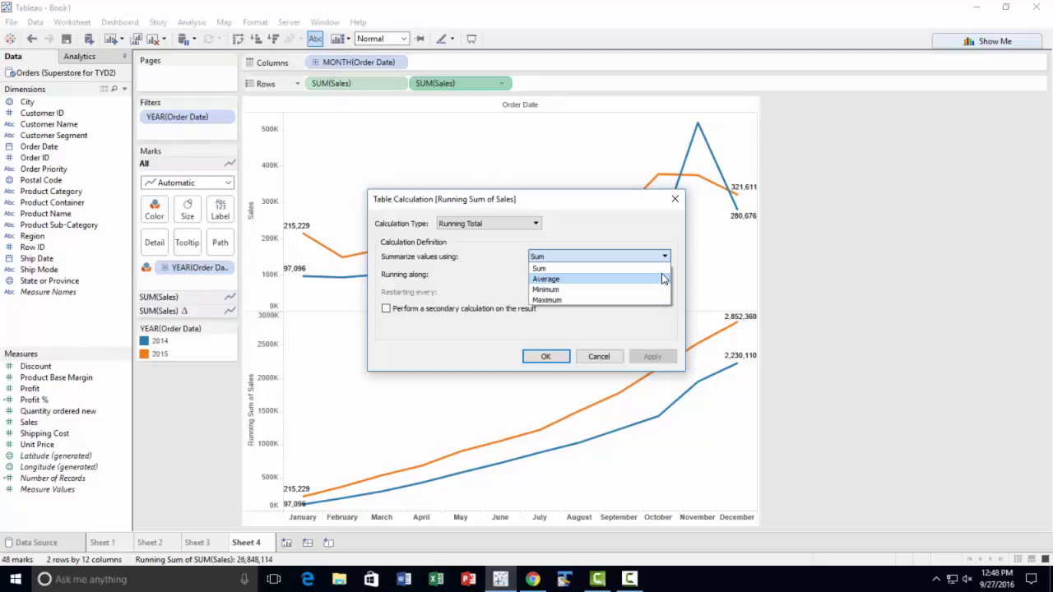
click(662, 278)
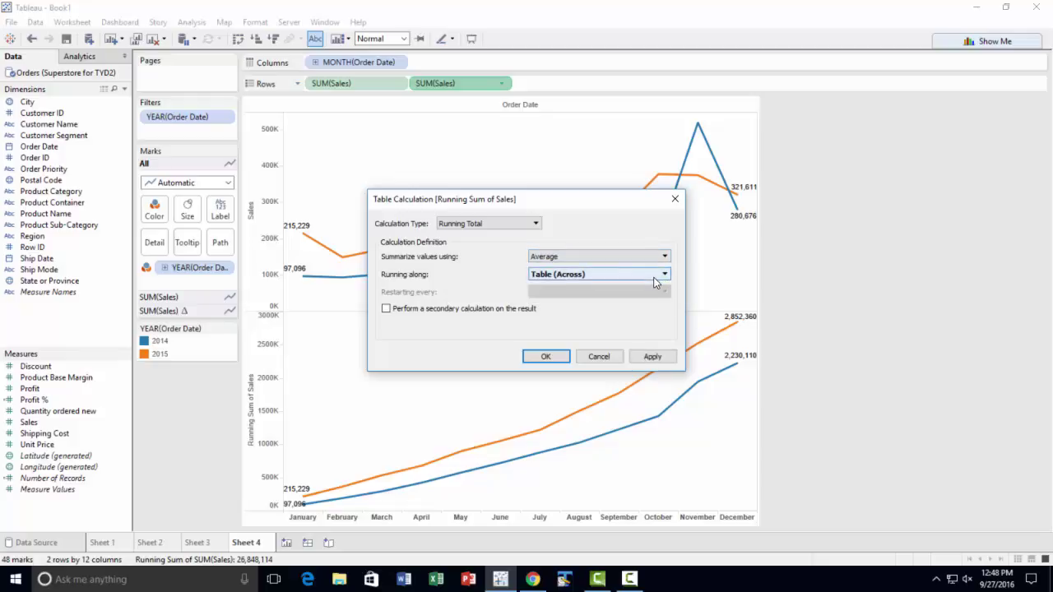
click(665, 360)
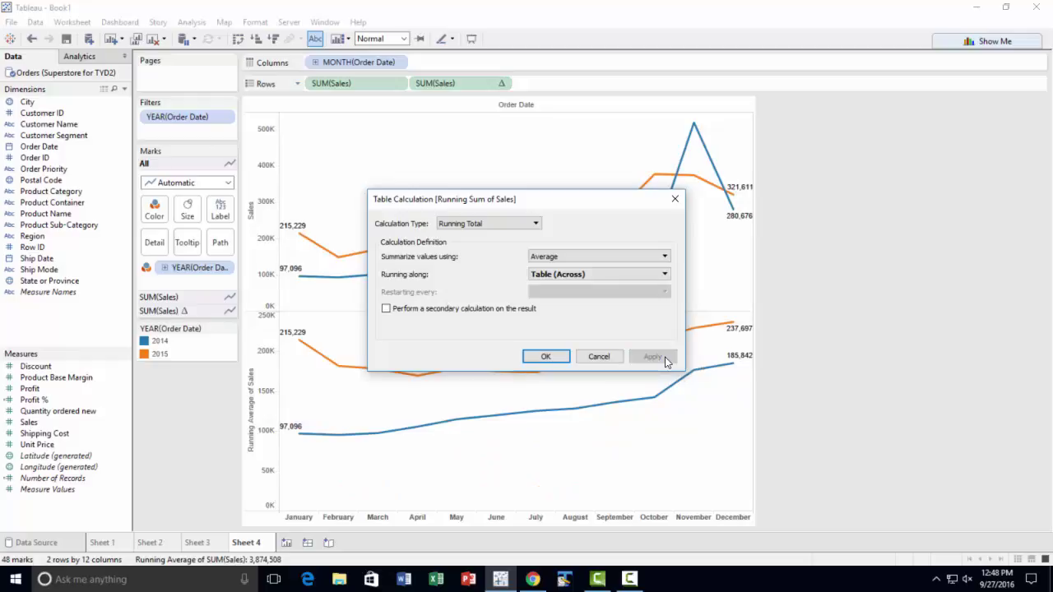
Apply the Running Total calculation with values summarized using Minimum, and again using Maximum.
click(664, 256)
click(648, 286)
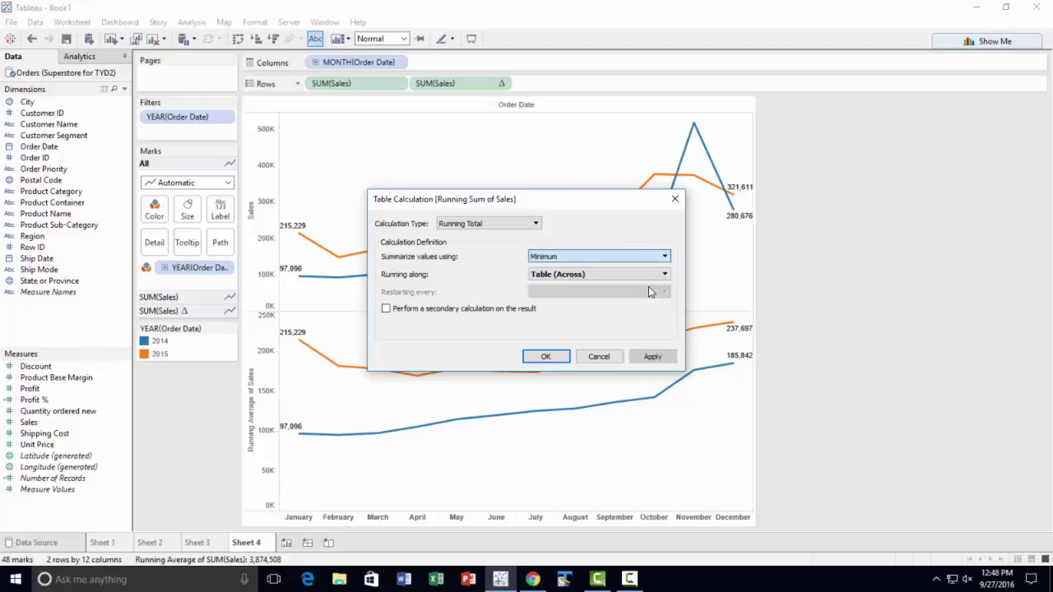
click(652, 356)
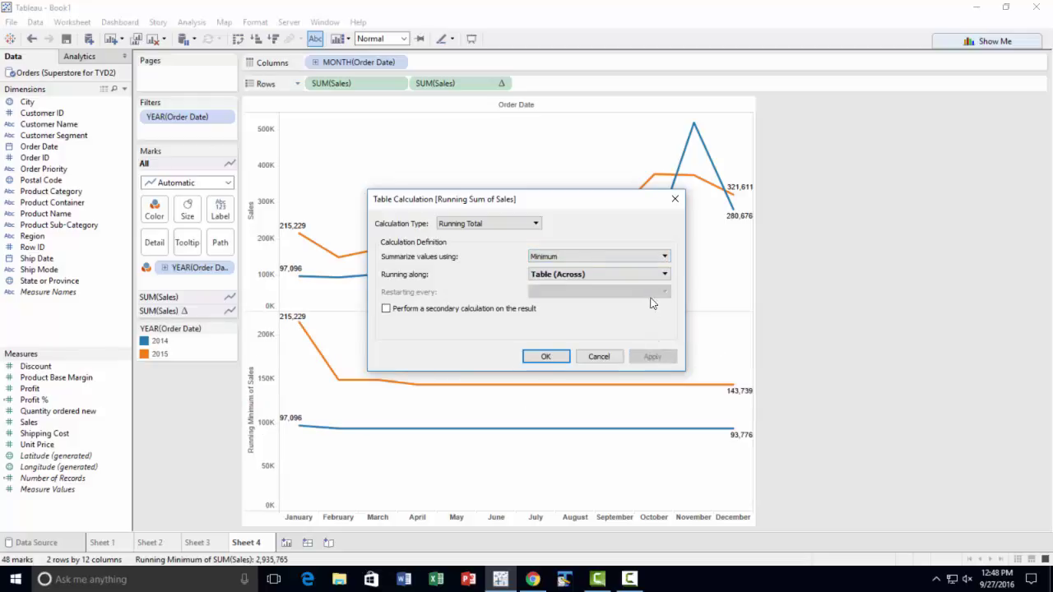
click(666, 257)
click(591, 299)
click(658, 357)
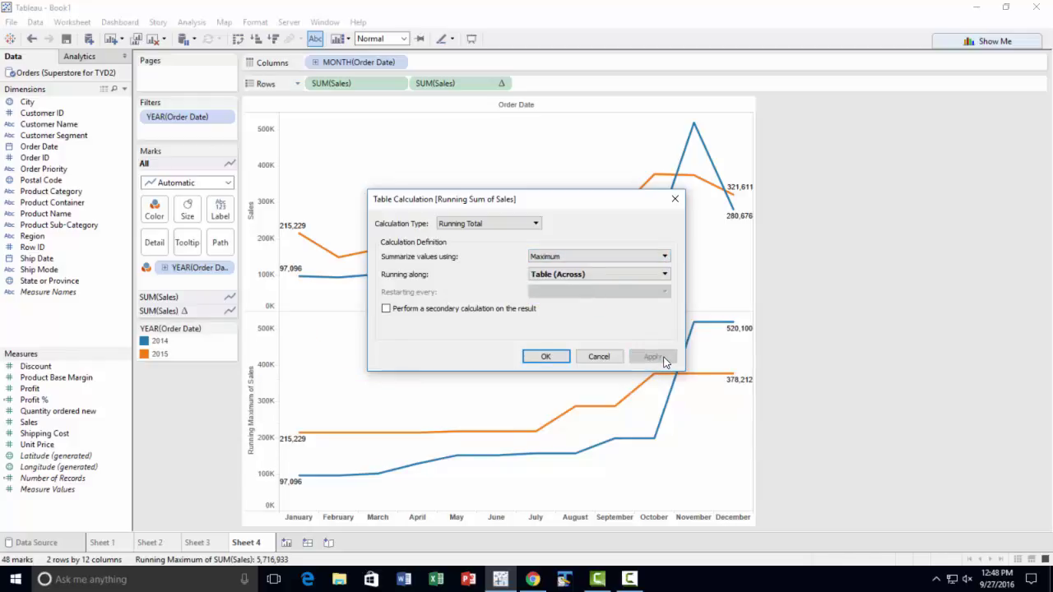
Set the Running Total to summarize values using Sum, apply it and close the table calculation settings.
click(666, 257)
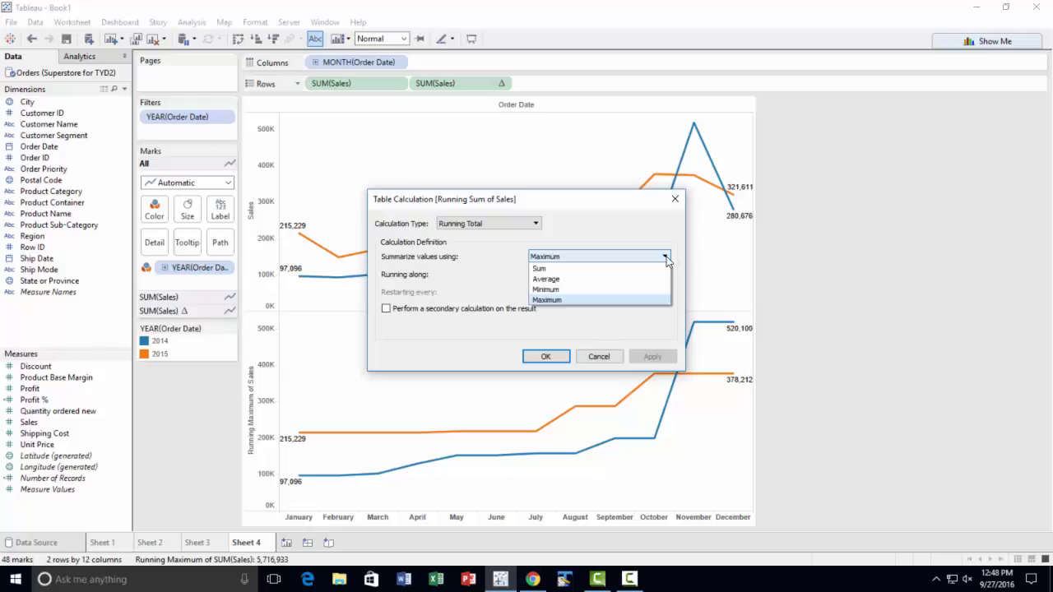
click(623, 269)
click(654, 360)
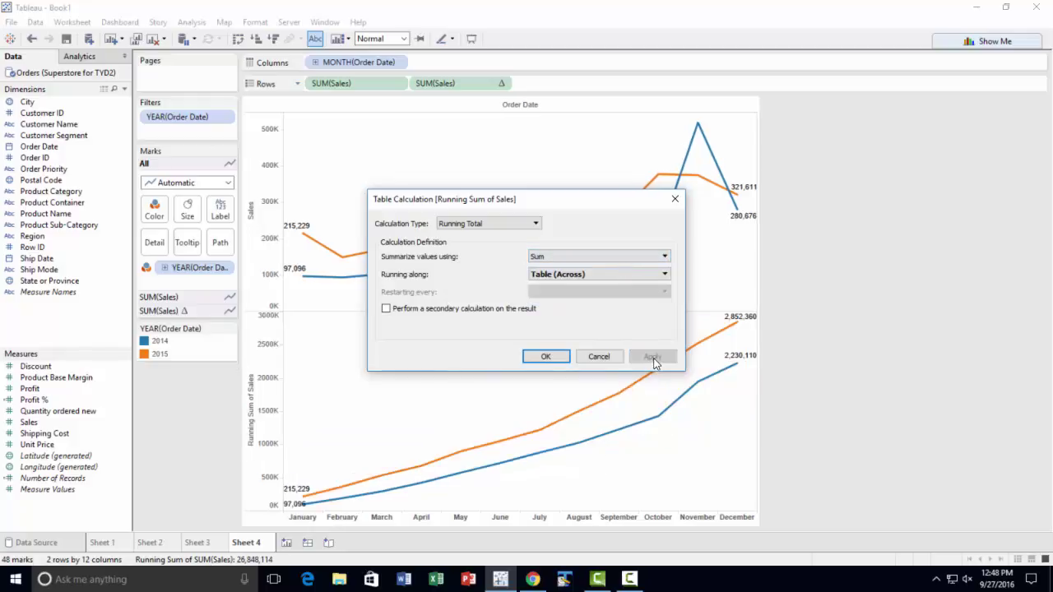
click(545, 356)
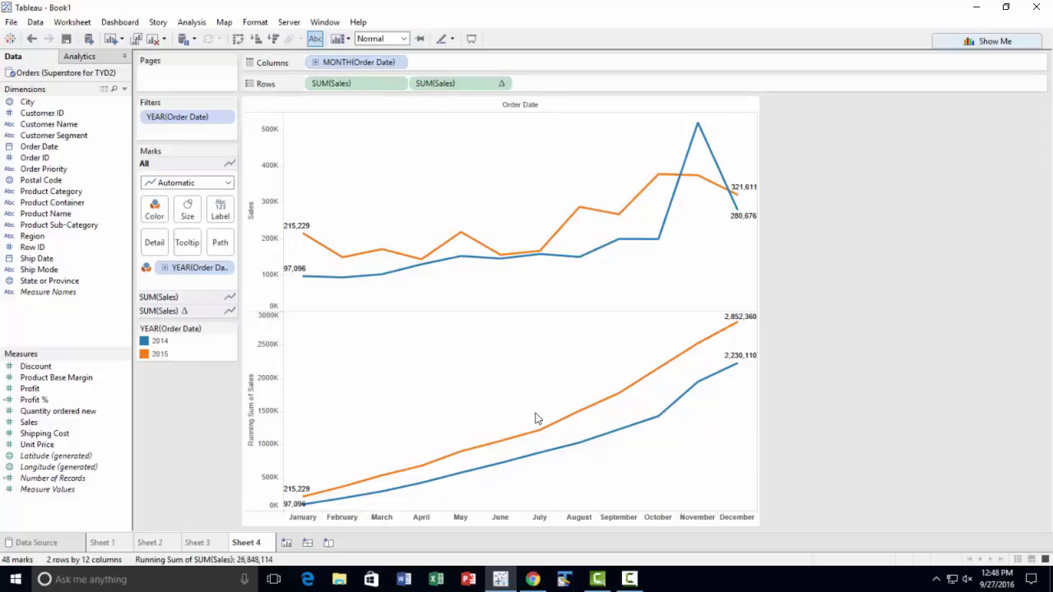
Change the column date to discrete Quarter and drill it down to show the months within each quarter.
mouse_move(636, 424)
click(398, 64)
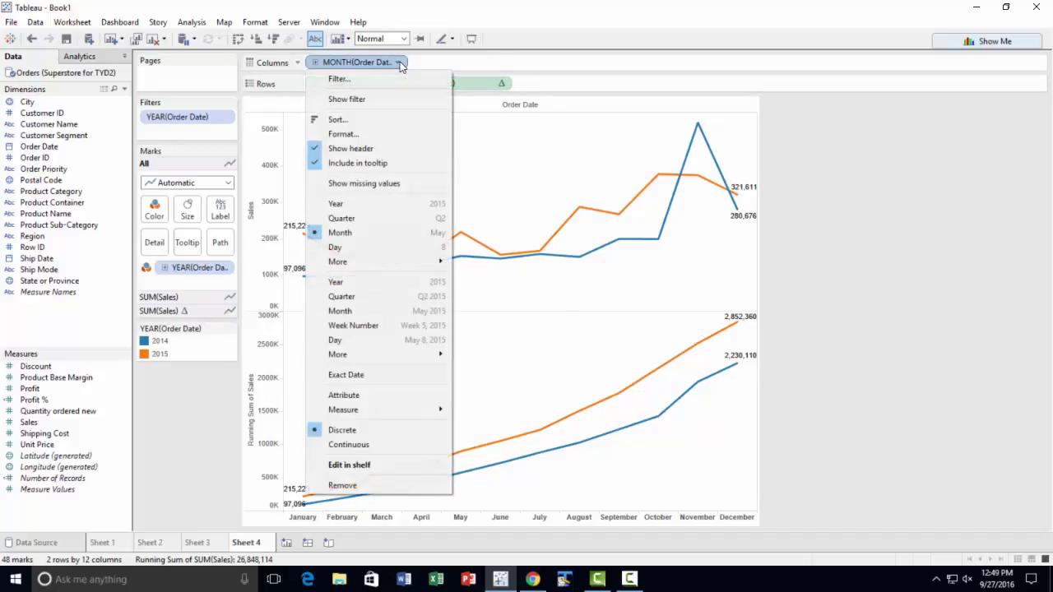
click(374, 220)
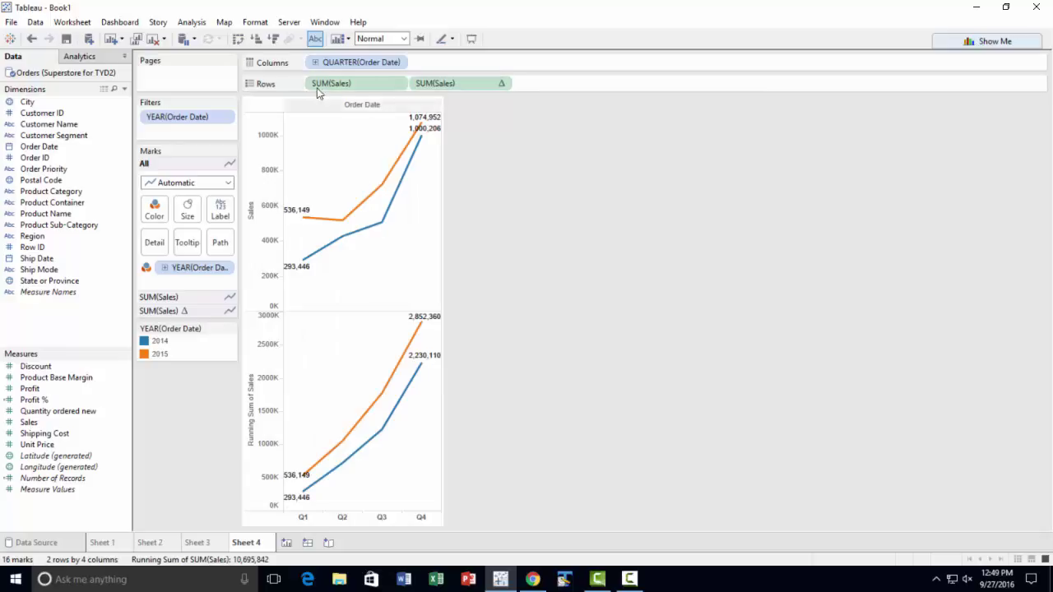
click(314, 62)
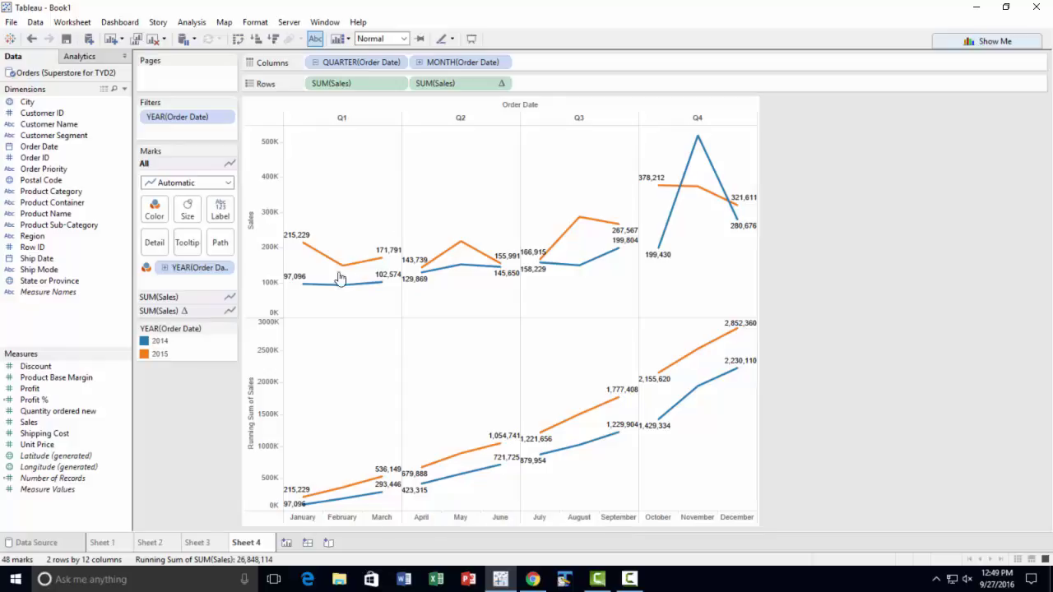
Compute the second Sales field's running total using Pane (Across) so it restarts every quarter.
mouse_move(341, 269)
mouse_move(366, 499)
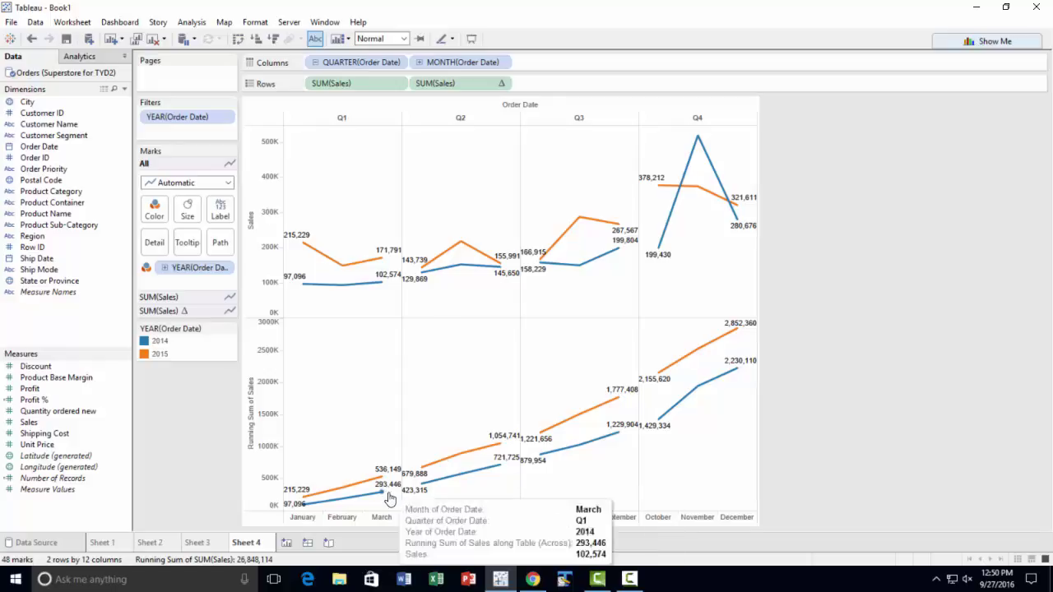
mouse_move(423, 491)
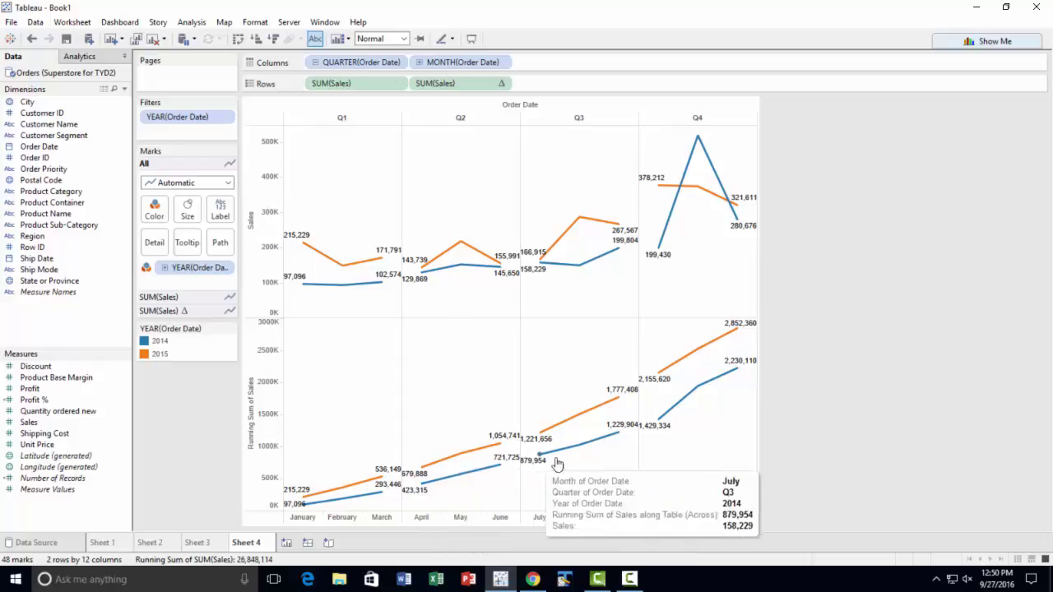
mouse_move(706, 394)
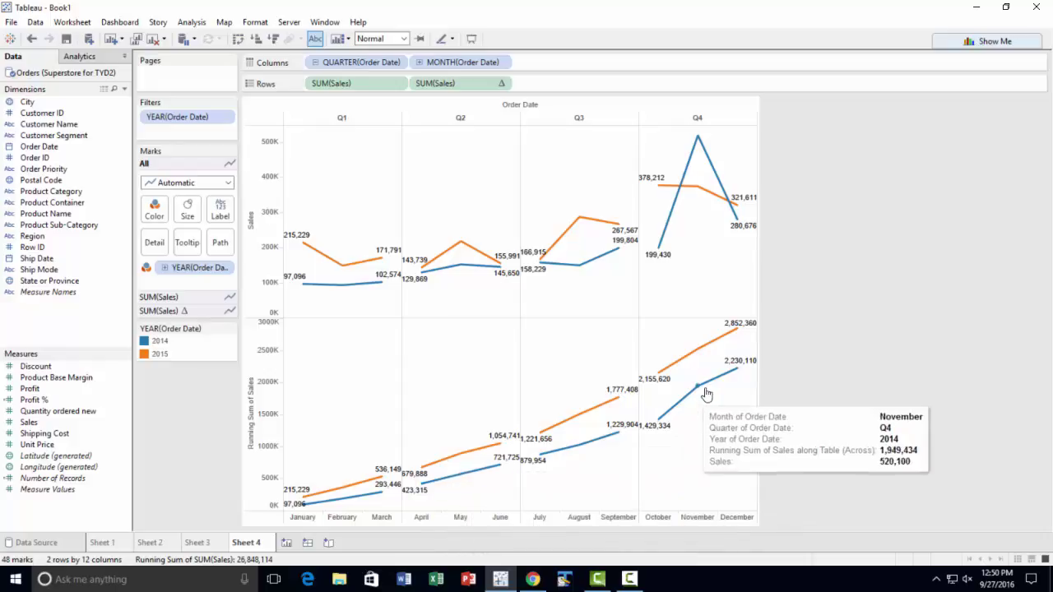
click(502, 84)
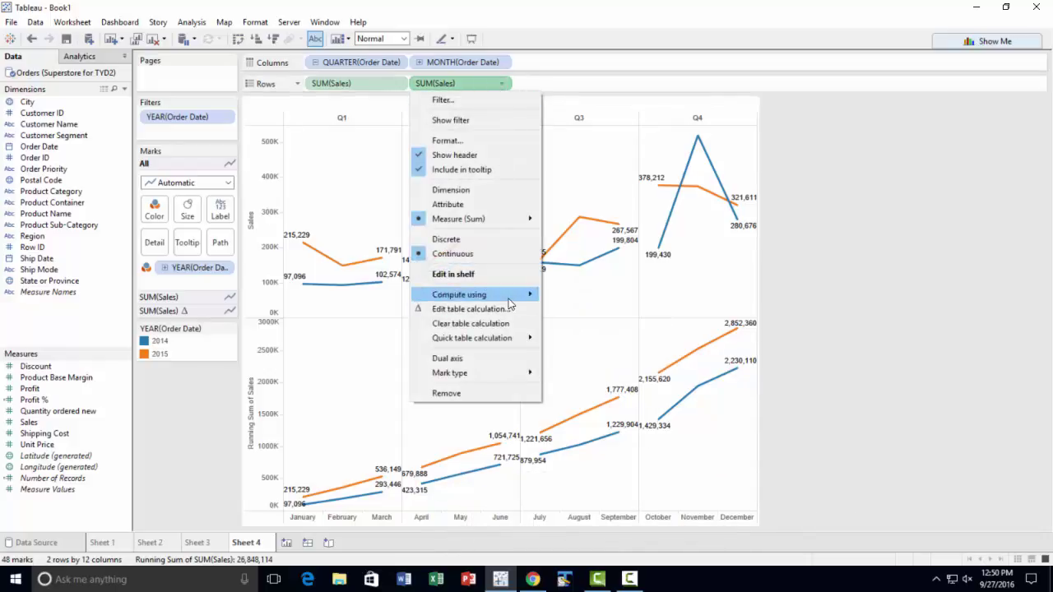
mouse_move(510, 304)
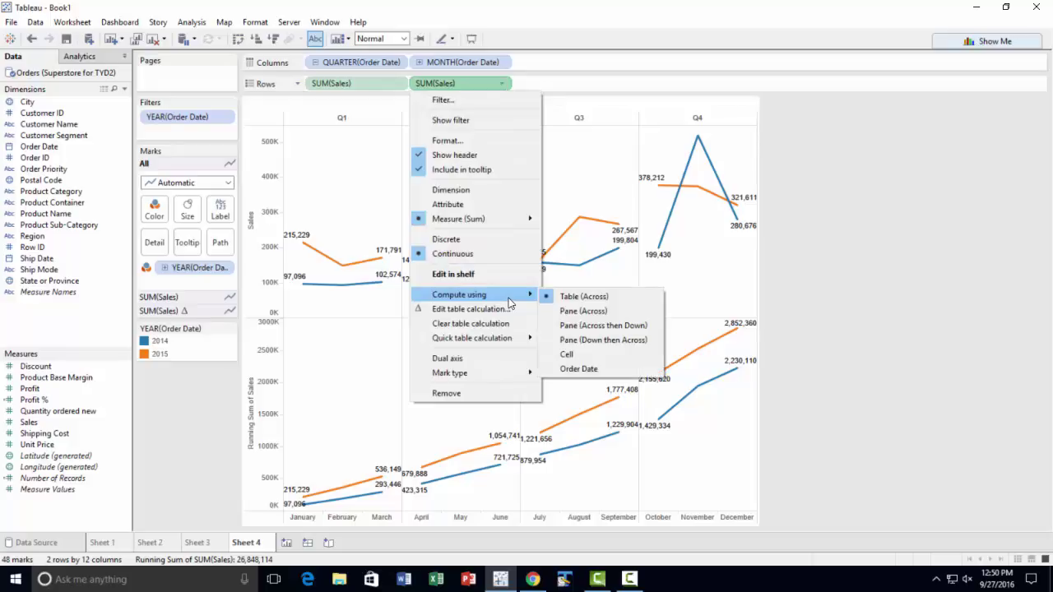
click(605, 312)
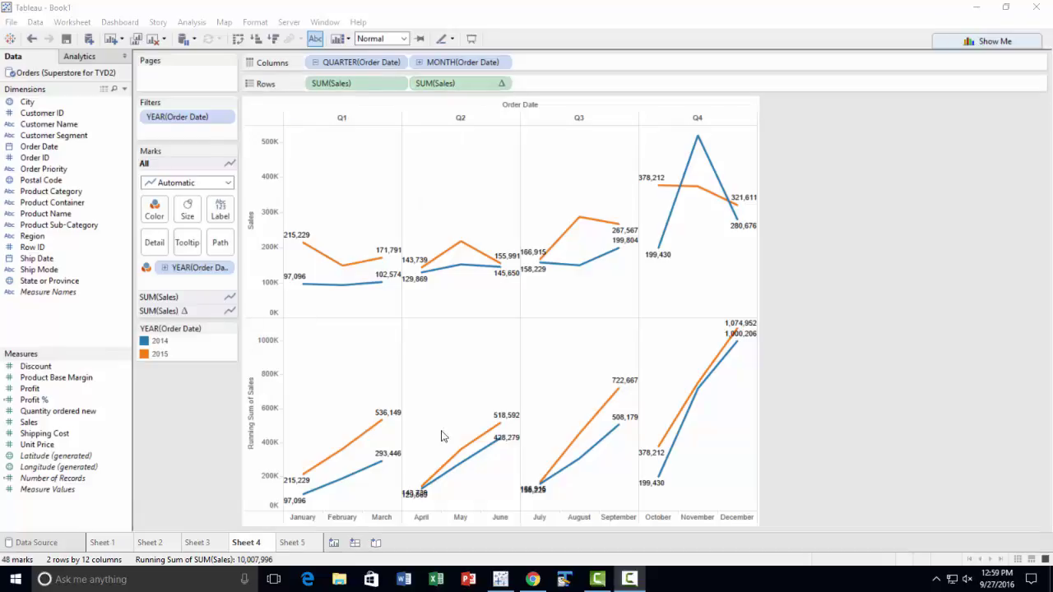
Review the second Sales field's table calculation settings and leave them without making changes.
click(503, 84)
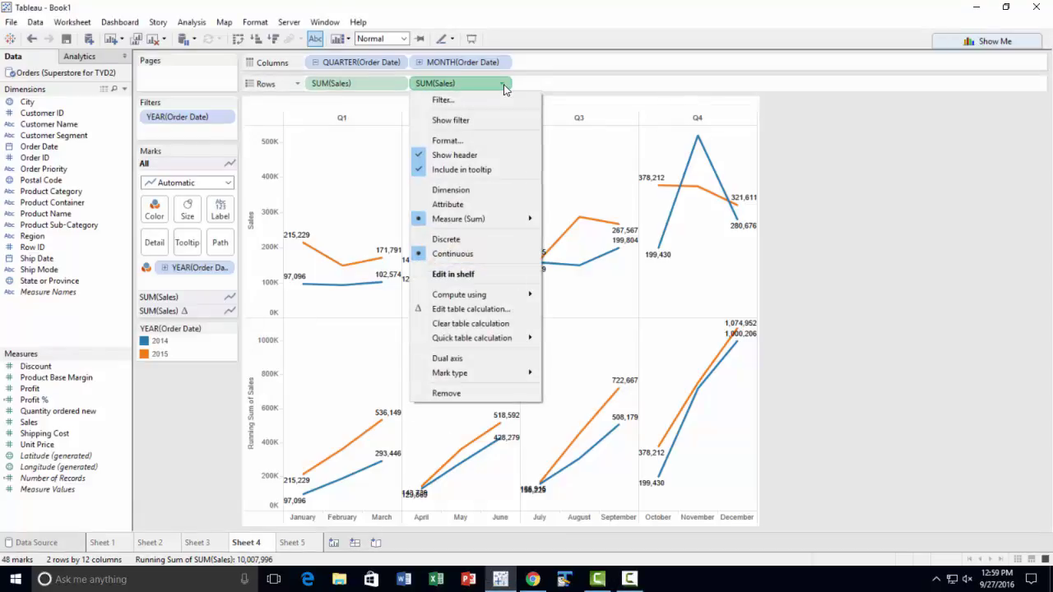
click(490, 309)
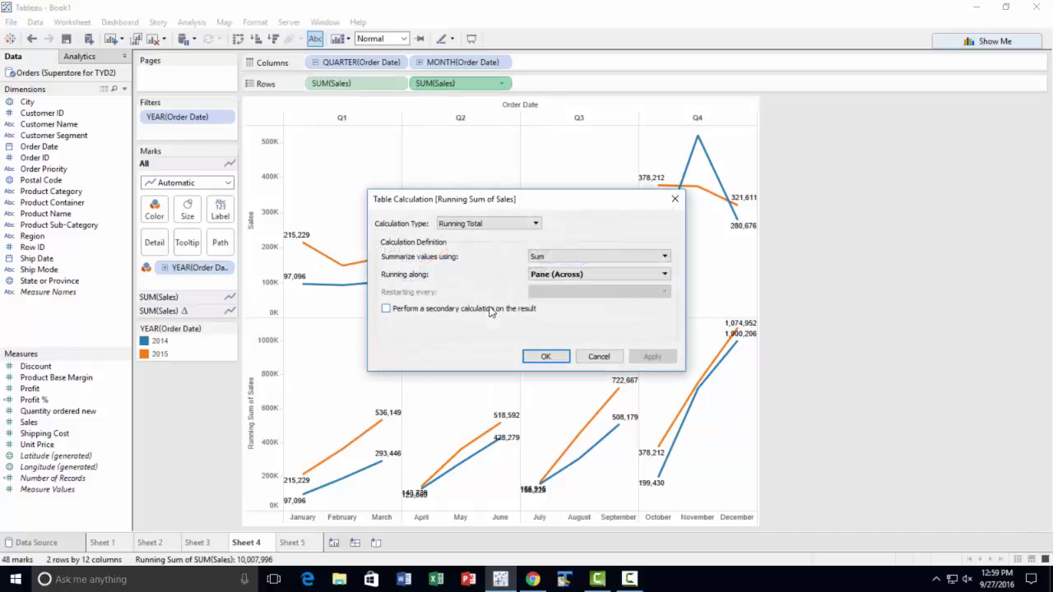
click(599, 359)
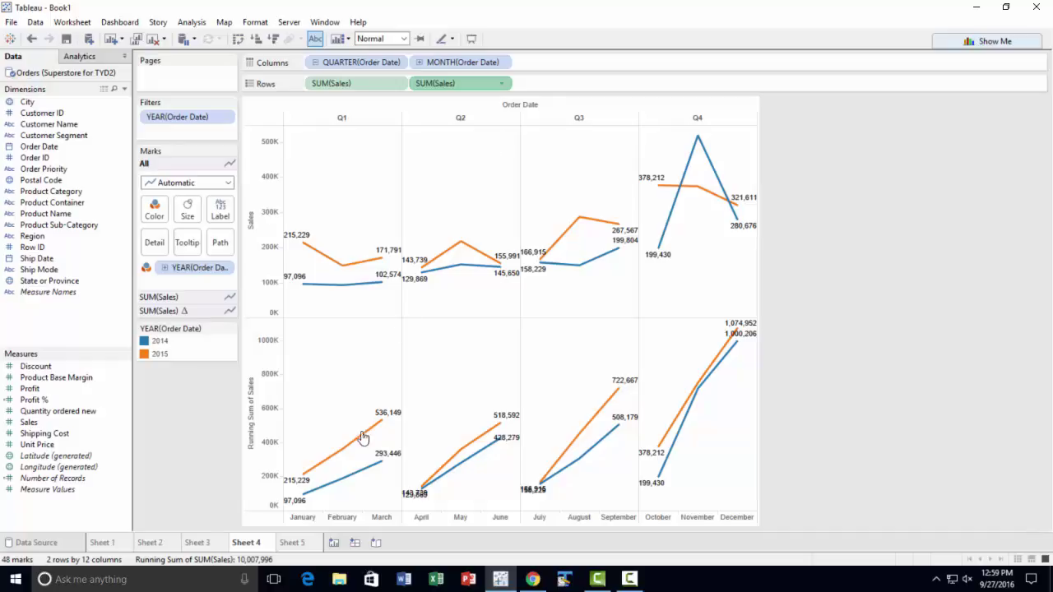
Duplicate Sheet 4 and change the quarter column in the copy to discrete Year.
right_click(255, 546)
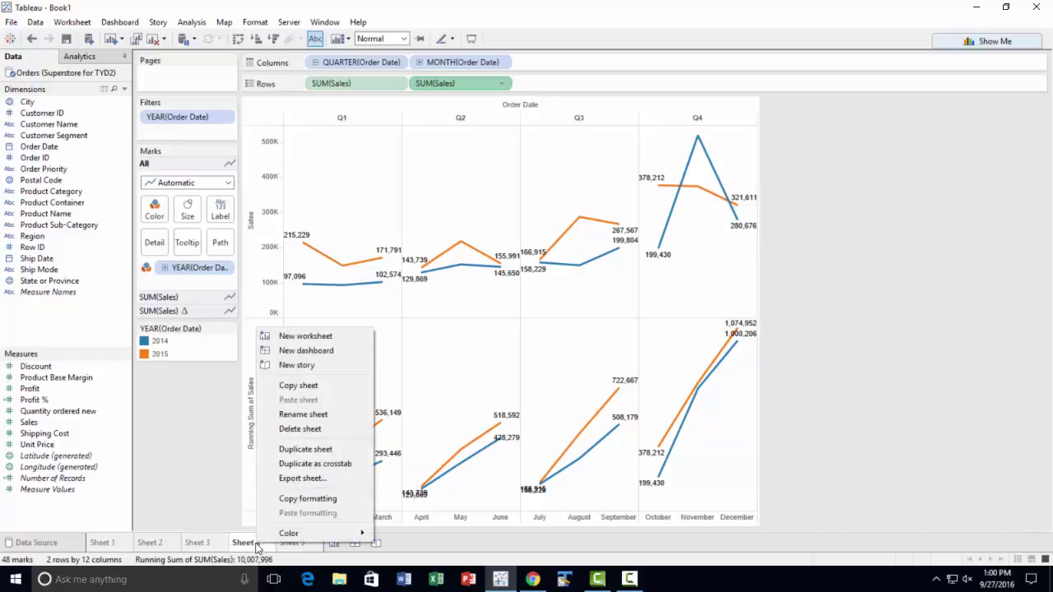
click(317, 451)
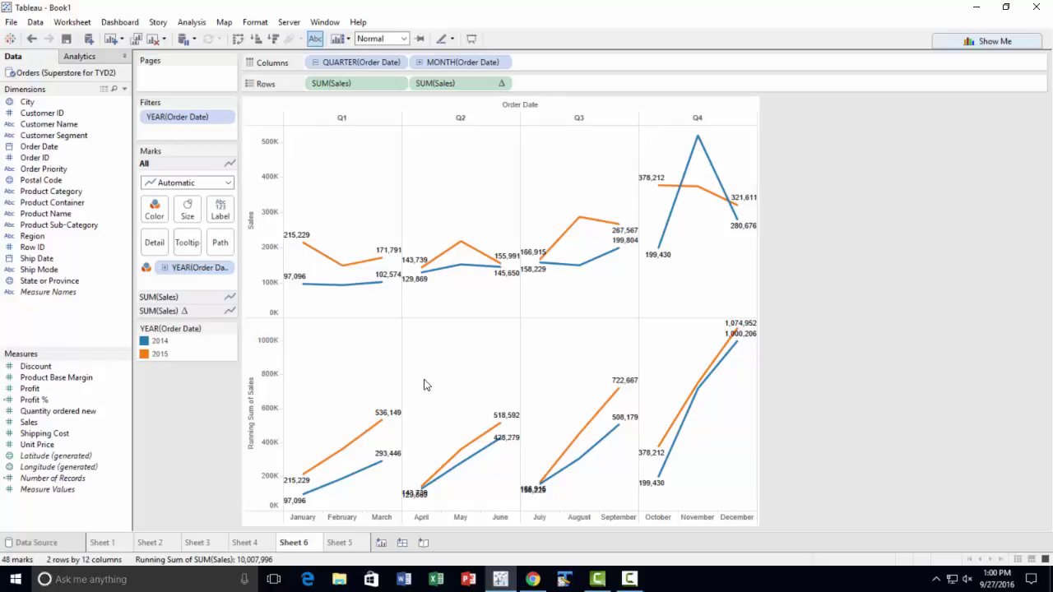
click(399, 62)
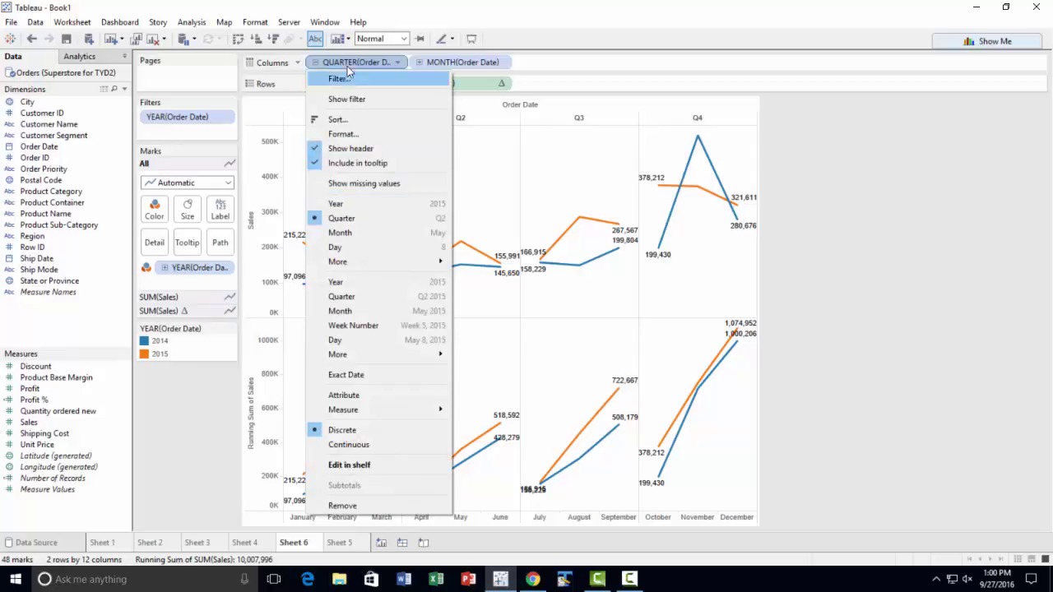
click(349, 206)
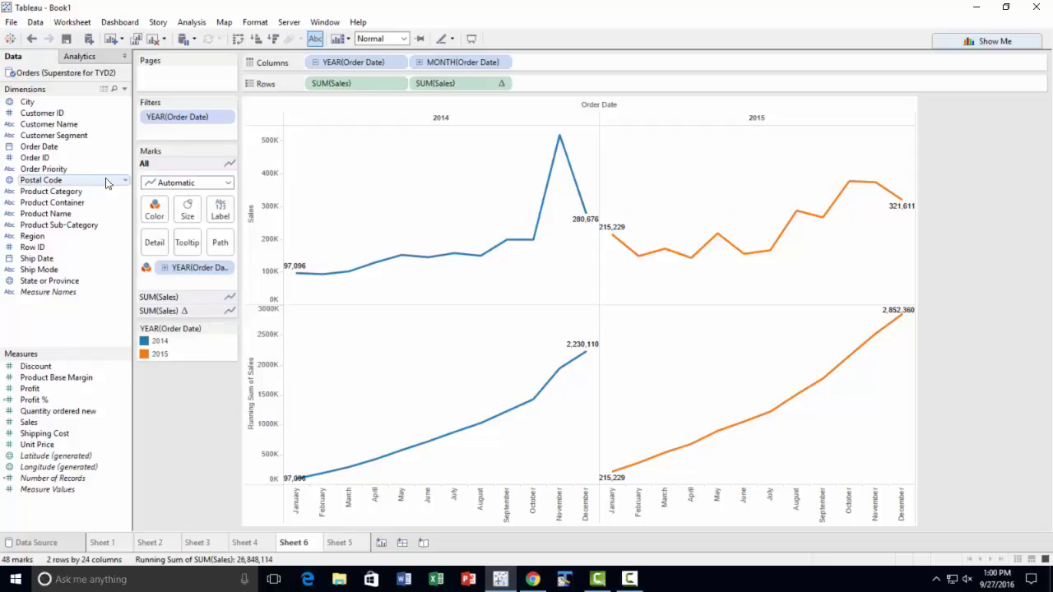
Show the filter for the year of Order Date and include all years.
click(225, 120)
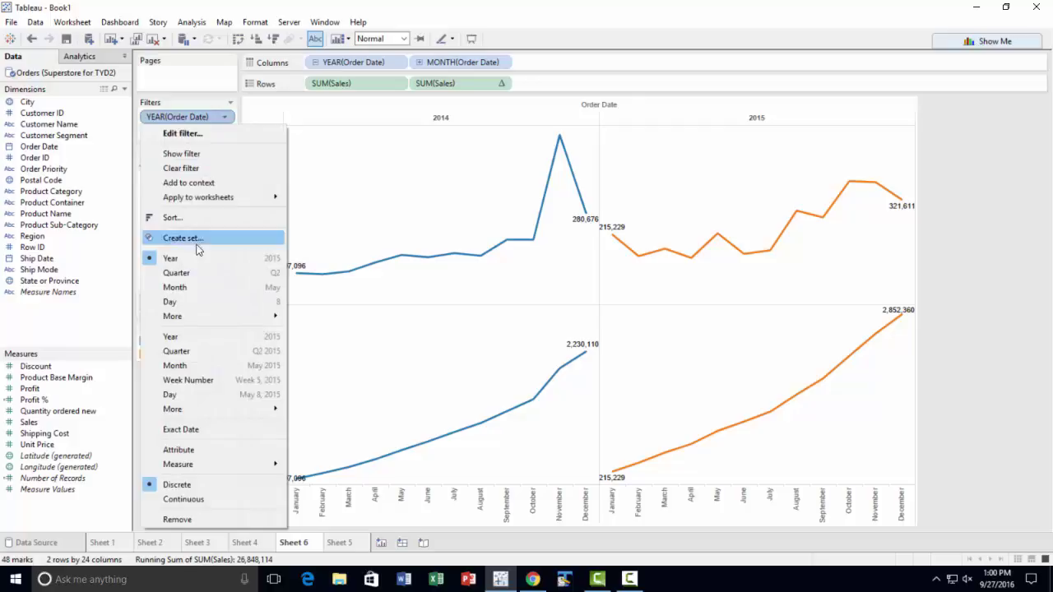
click(201, 156)
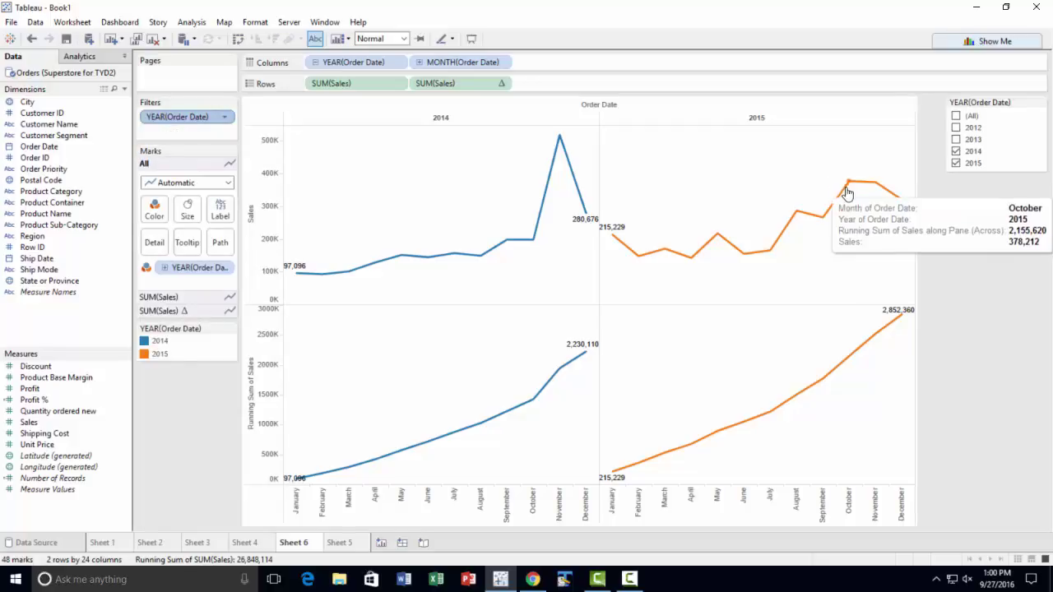
click(956, 117)
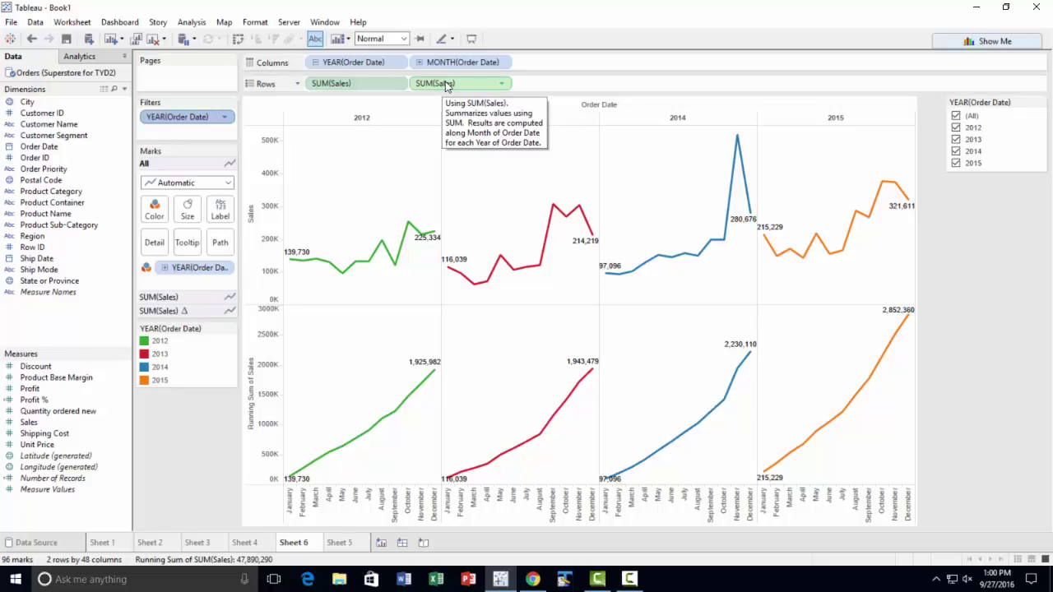
Save the running total from the rows as a reusable measure named "Running Sum of Sales".
drag(450, 86, 80, 505)
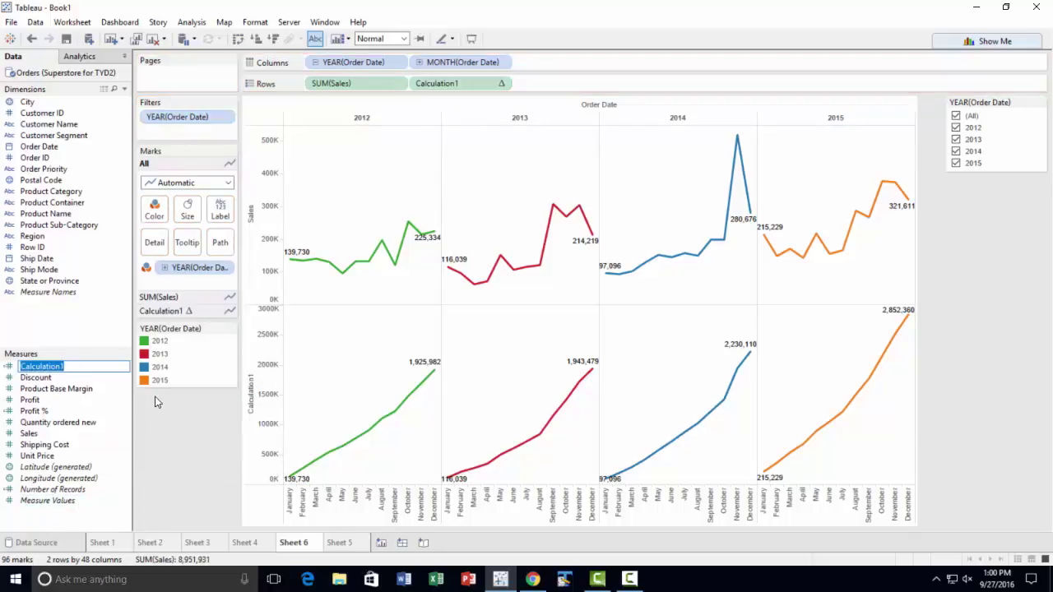
text(Running Sum of Sales)
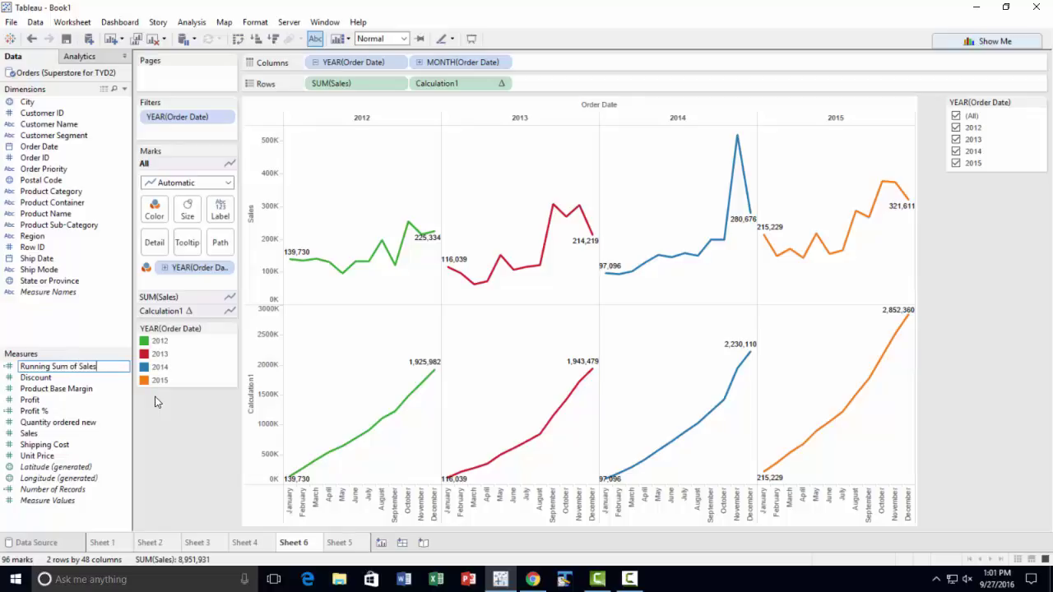
key(Return)
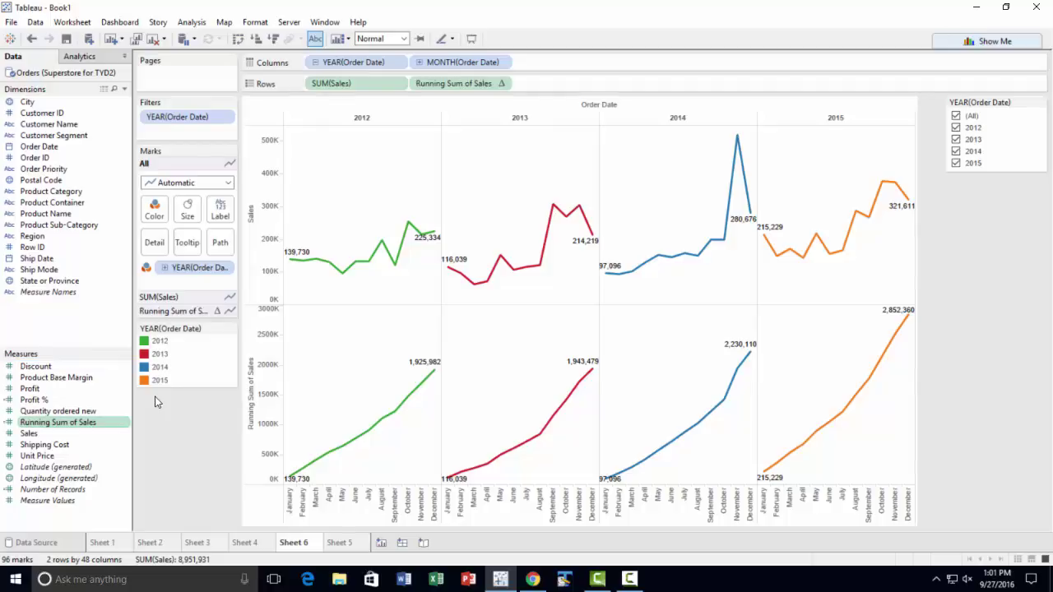